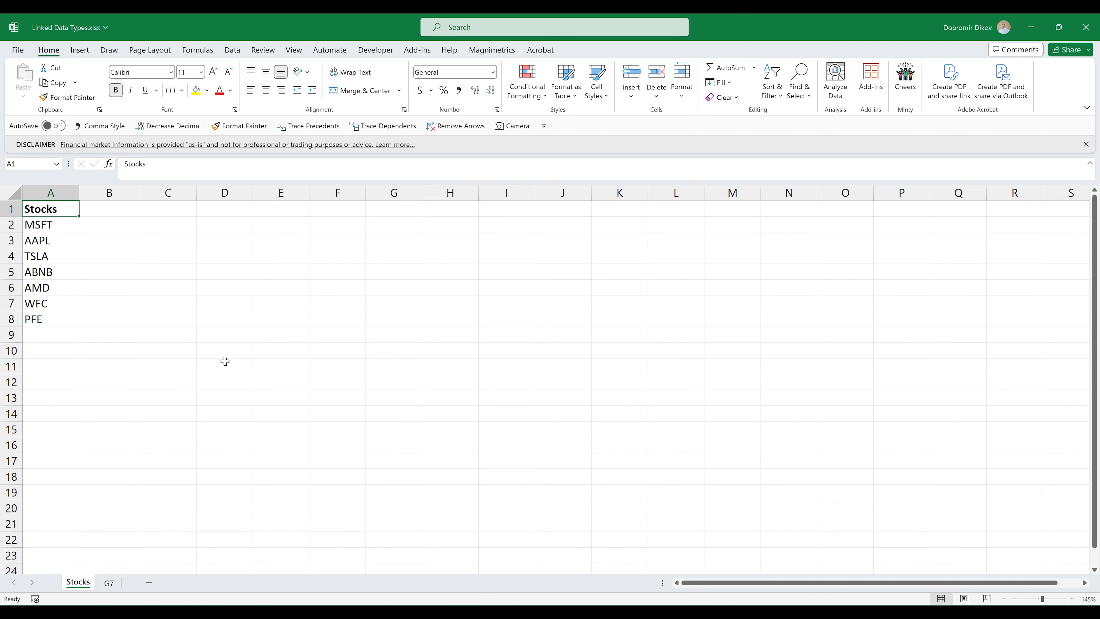
Convert the ticker symbols in A2:A8 to the Stocks data type.
{"action": "left_click", "coordinate": [232, 50]}
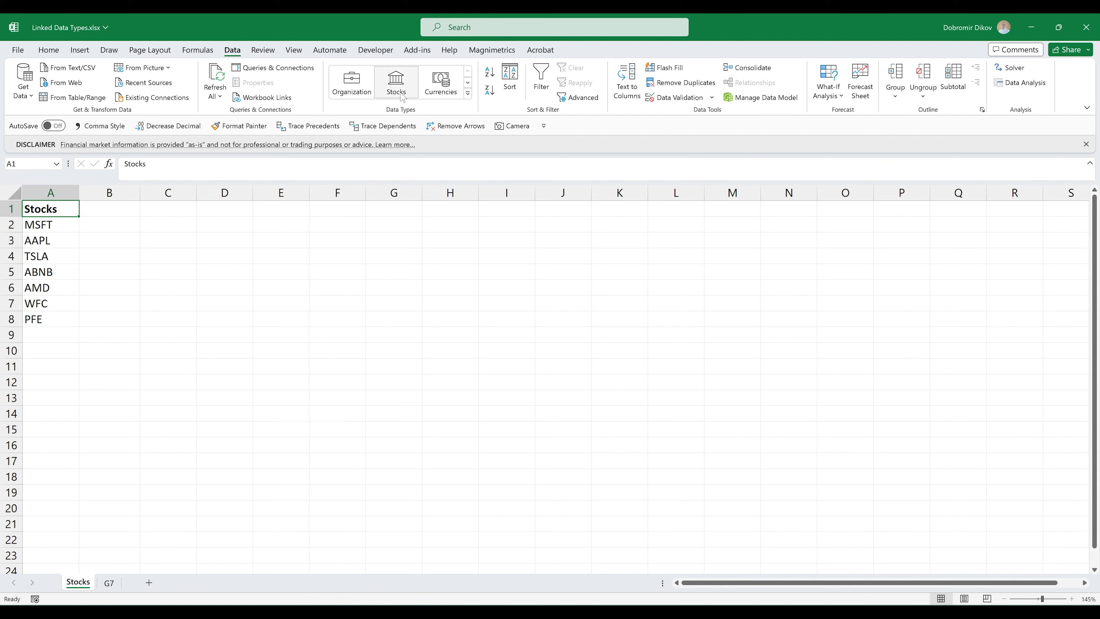
{"action": "left_click", "coordinate": [469, 82]}
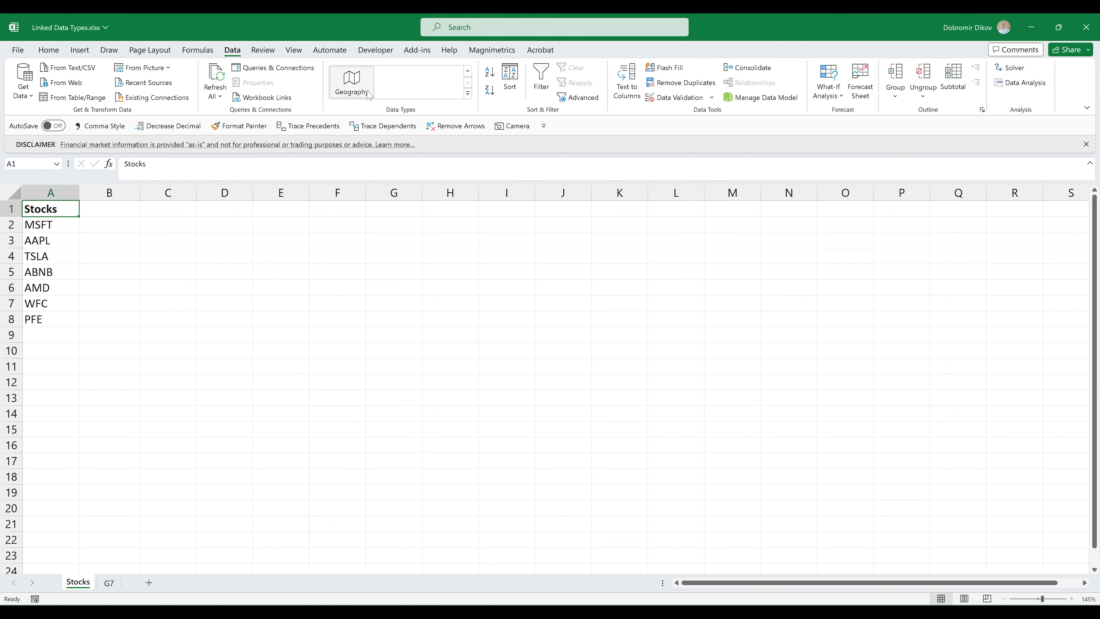
{"action": "left_click", "coordinate": [467, 70]}
{"action": "left_click_drag", "start_coordinate": [41, 224], "coordinate": [43, 318]}
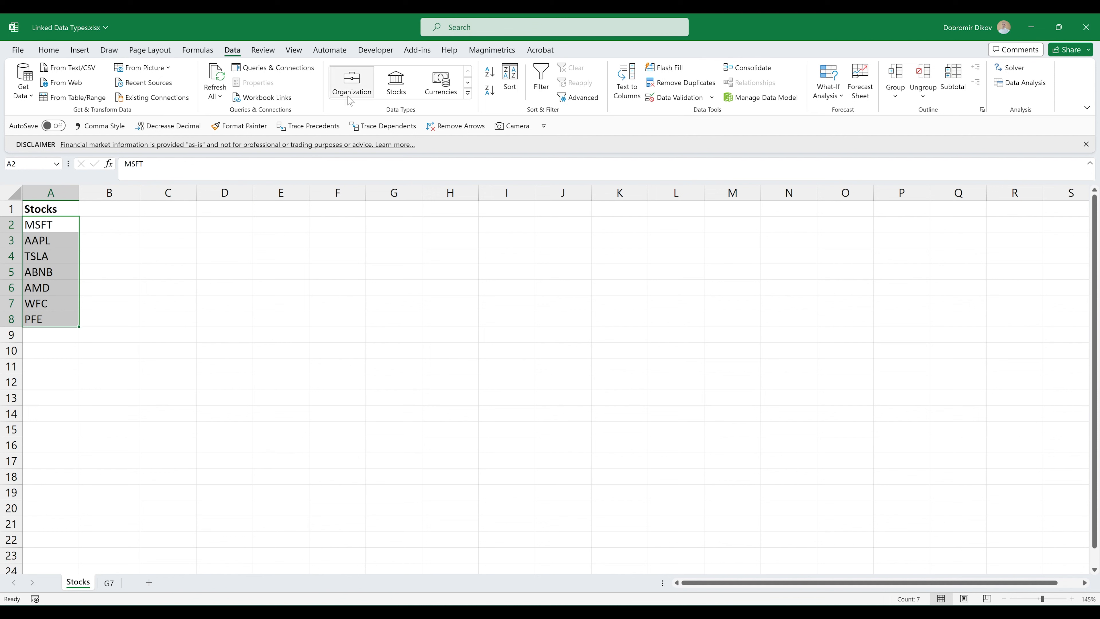
{"action": "left_click", "coordinate": [392, 85]}
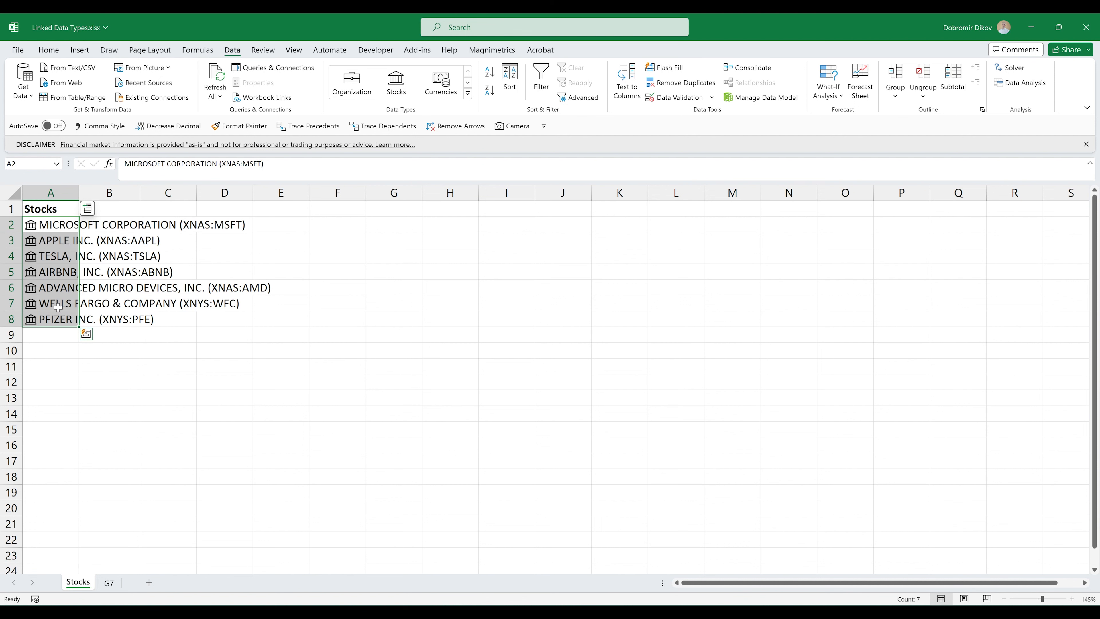
Open Microsoft's stock data card in A2, enlarge it, and examine the fields it offers.
{"action": "left_click", "coordinate": [35, 227]}
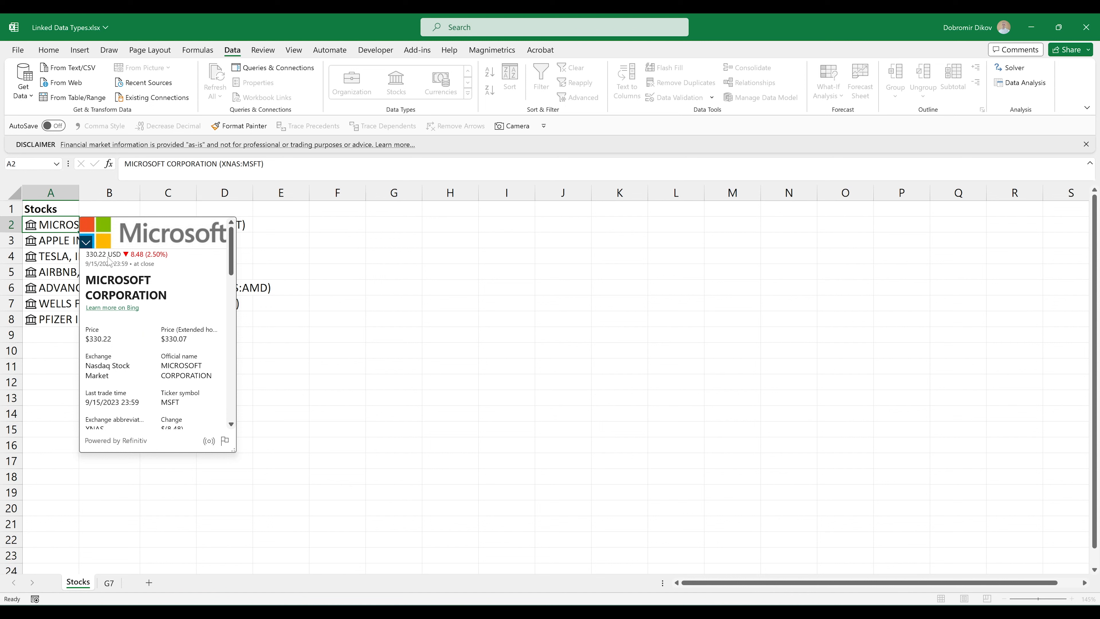
{"action": "scroll", "coordinate": [141, 363], "scroll_direction": "down", "scroll_amount": 1}
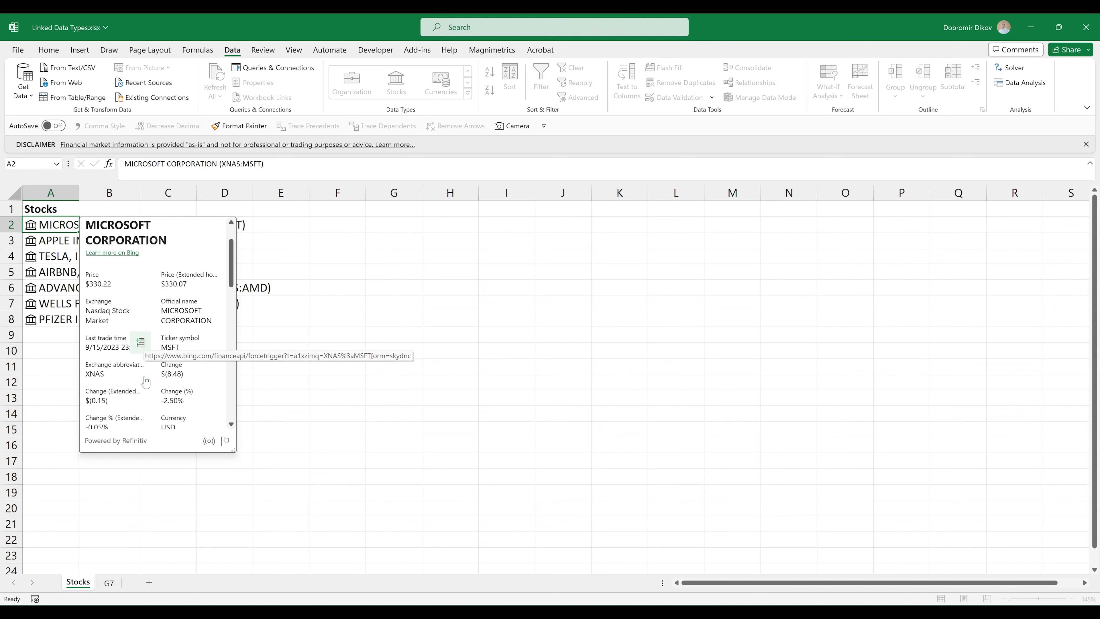
{"action": "scroll", "coordinate": [140, 372], "scroll_direction": "down", "scroll_amount": 5}
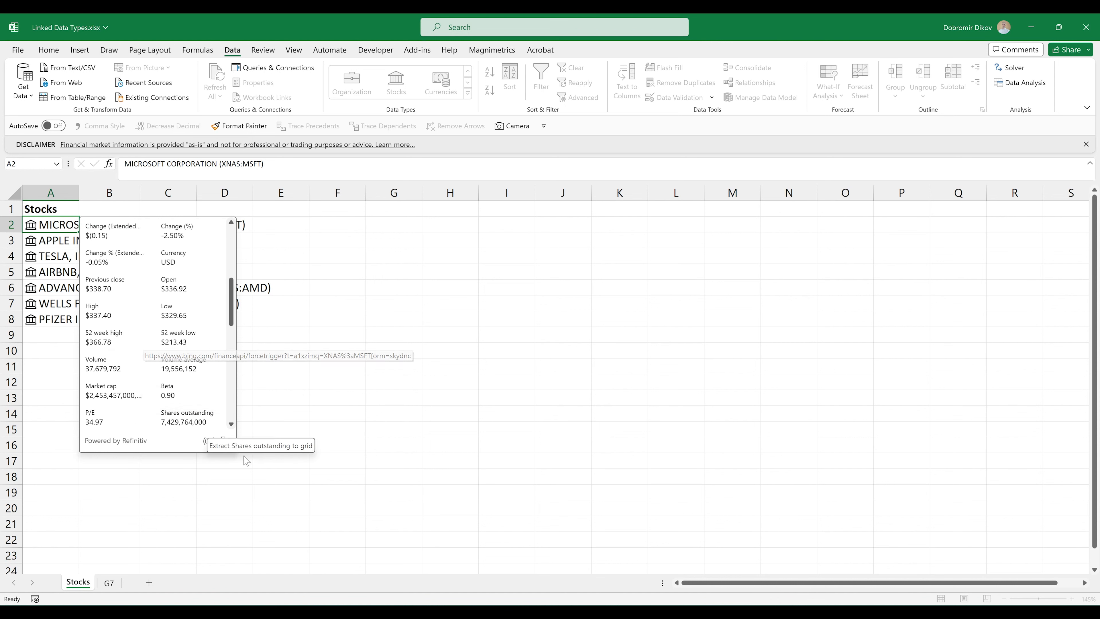
{"action": "left_click_drag", "start_coordinate": [236, 450], "coordinate": [457, 562]}
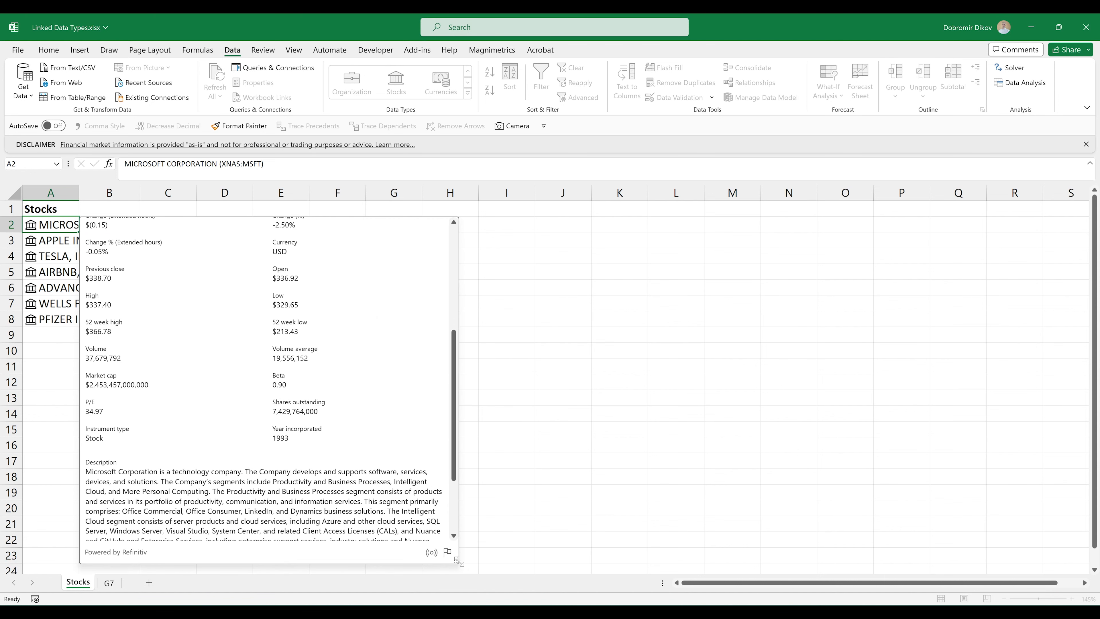
{"action": "scroll", "coordinate": [172, 413], "scroll_direction": "up", "scroll_amount": 6}
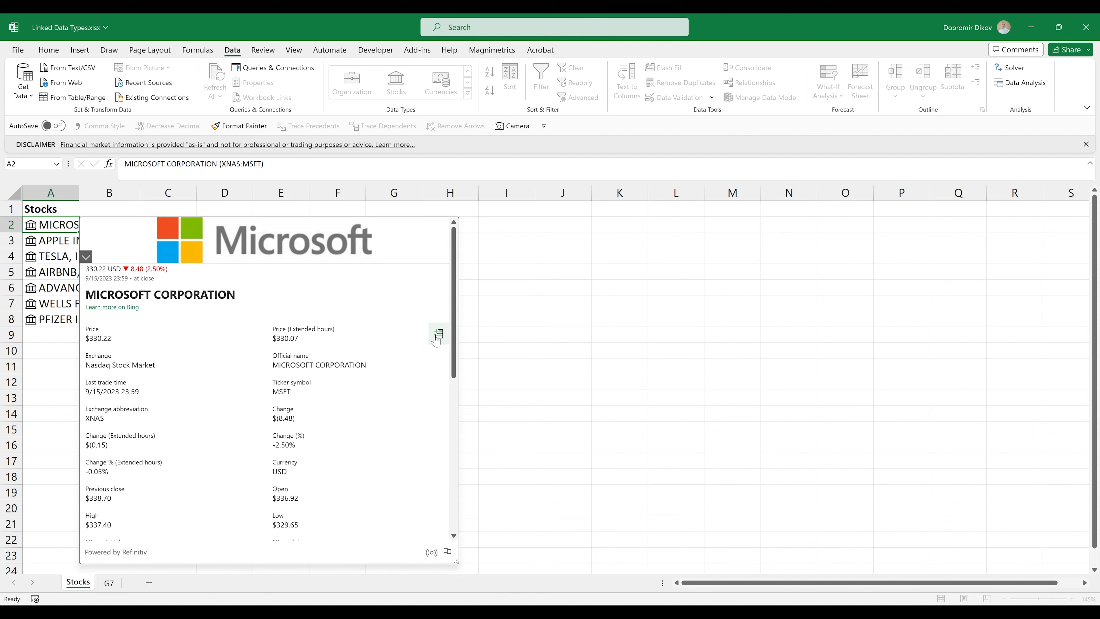
{"action": "scroll", "coordinate": [166, 430], "scroll_direction": "down", "scroll_amount": 3}
{"action": "scroll", "coordinate": [166, 430], "scroll_direction": "down", "scroll_amount": 1}
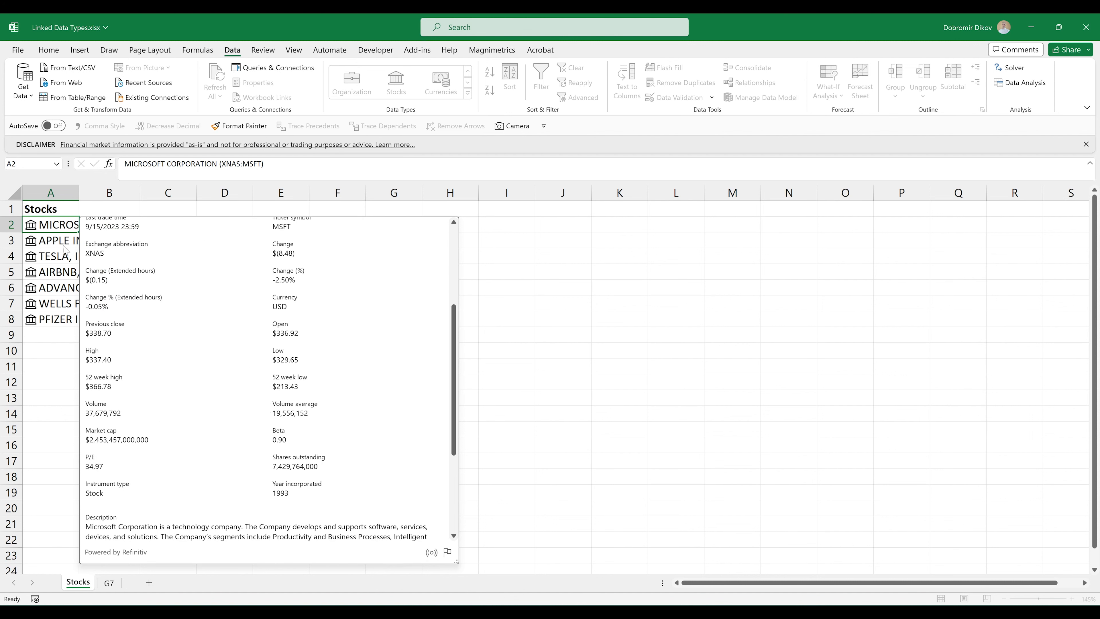
Extract the Employees field for all stocks in A2:A8 into column B and fit column A to its contents.
{"action": "left_click_drag", "start_coordinate": [52, 225], "coordinate": [31, 319]}
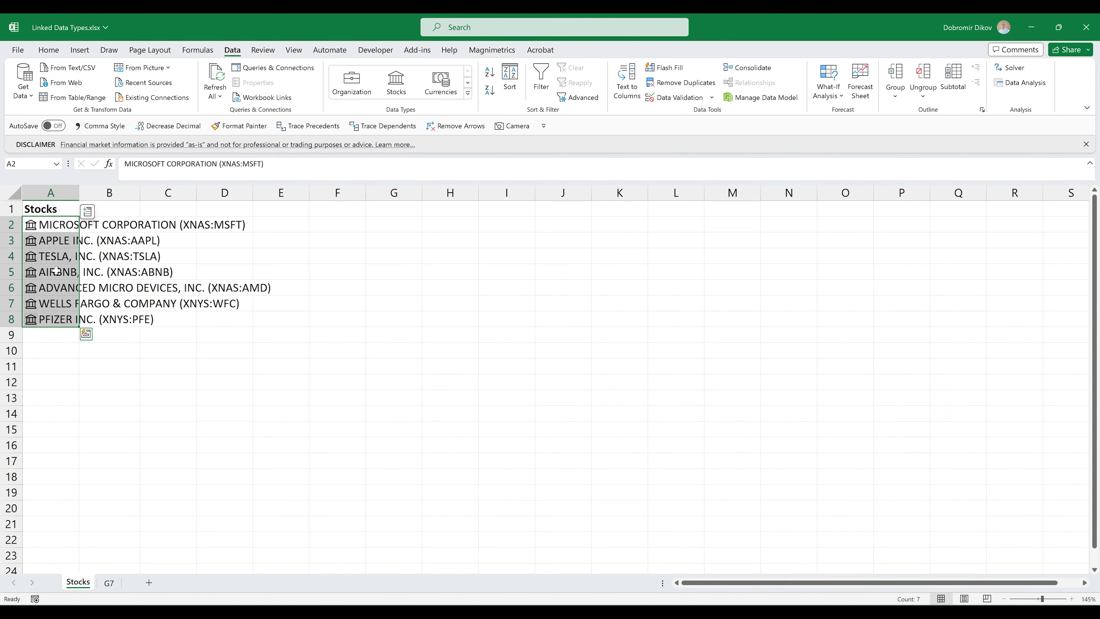
{"action": "left_click", "coordinate": [88, 213]}
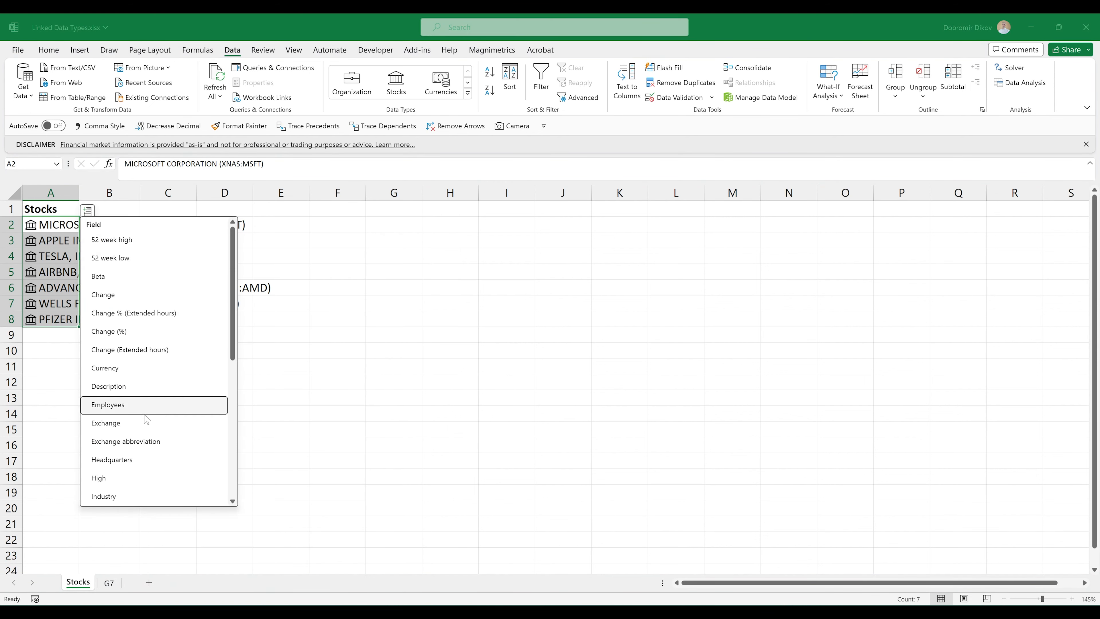
{"action": "scroll", "coordinate": [130, 419], "scroll_direction": "down", "scroll_amount": 1}
{"action": "left_click", "coordinate": [119, 378]}
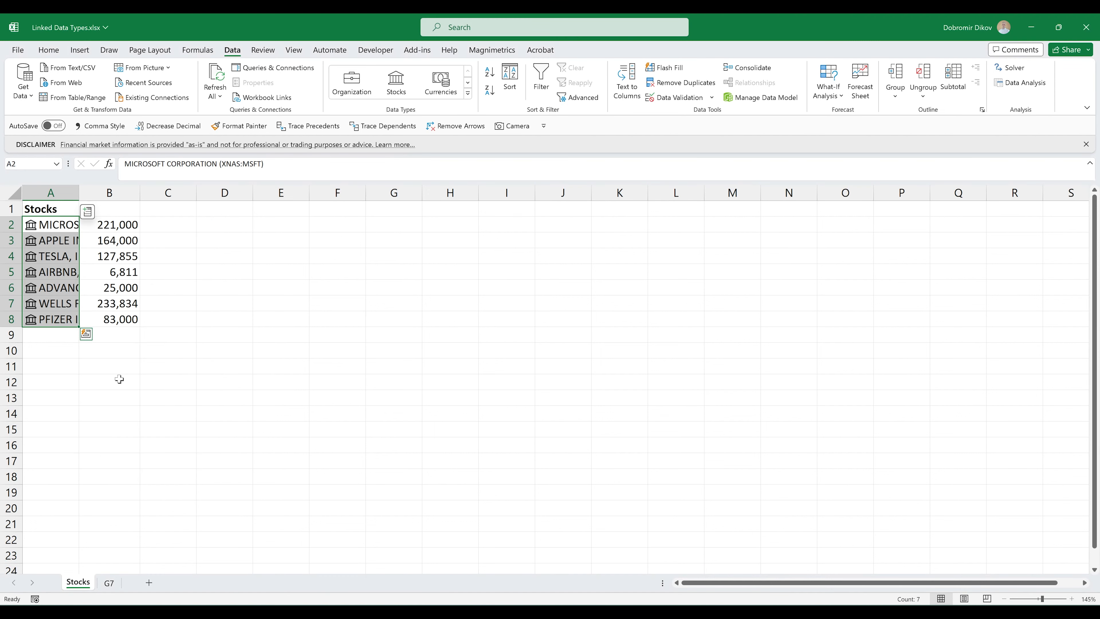
{"action": "double_click", "coordinate": [79, 192]}
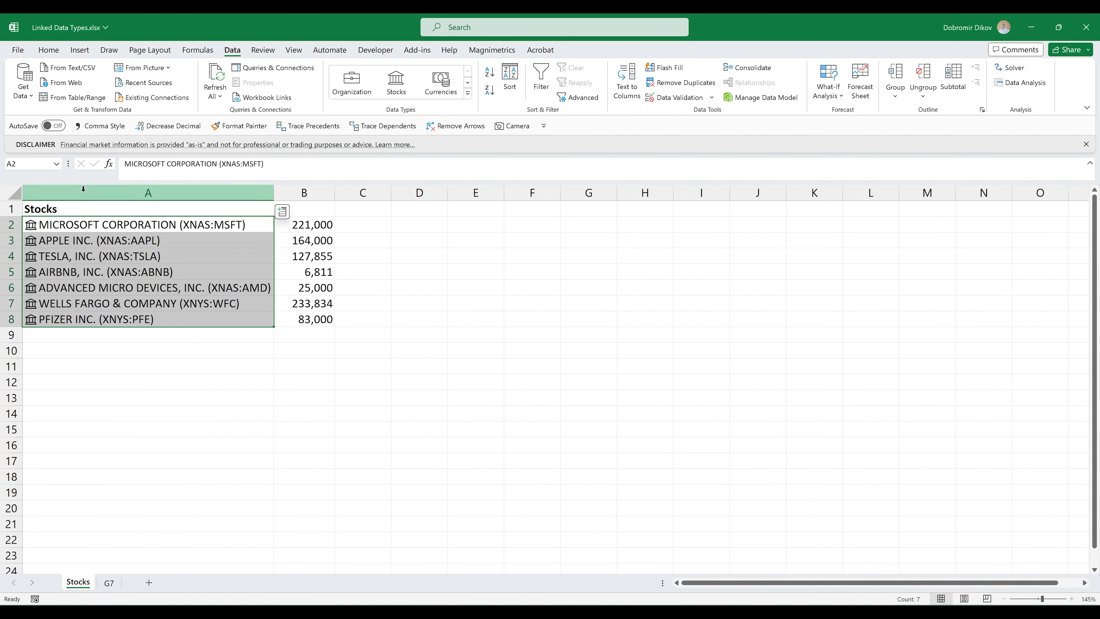
Inspect the formulas behind the extracted employee figures in column B.
{"action": "left_click", "coordinate": [309, 230]}
{"action": "key", "text": "Down"}
{"action": "key", "text": "Down"}
{"action": "key", "text": "Down"}
{"action": "key", "text": "Down"}
{"action": "left_click", "coordinate": [306, 223]}
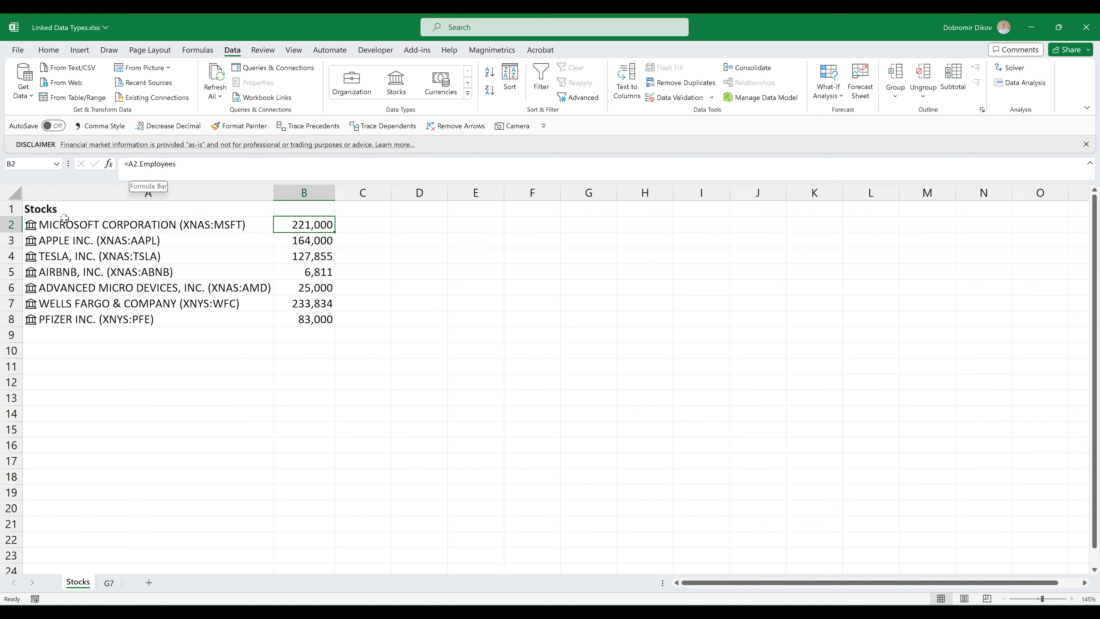
Enter the header "# of Employess" in B1.
{"action": "left_click", "coordinate": [295, 210]}
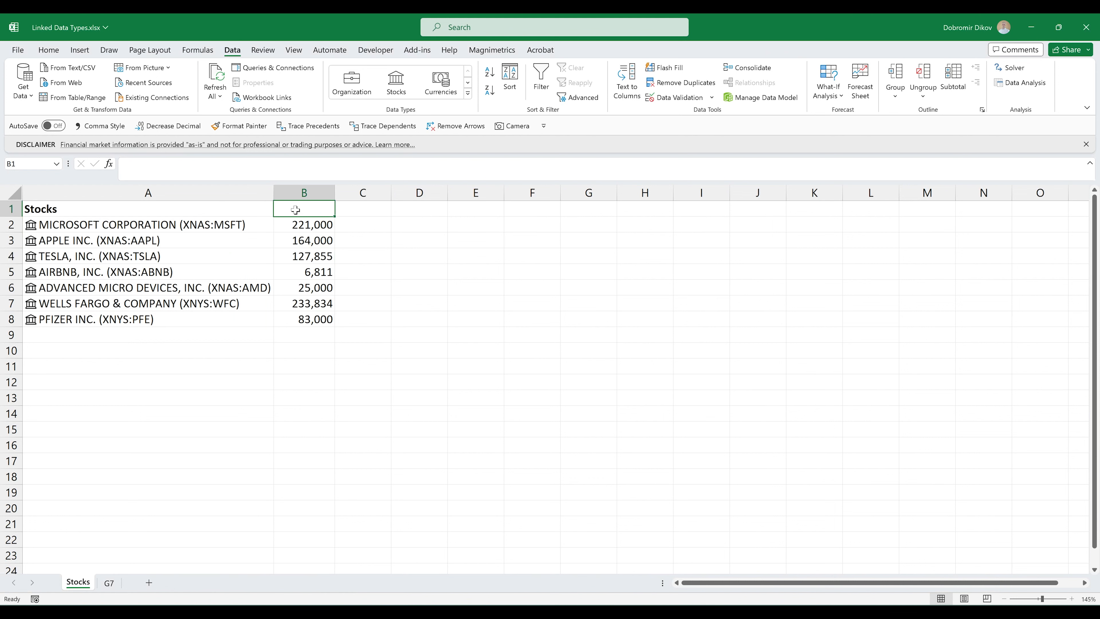
{"action": "type", "text": "# of Empl"}
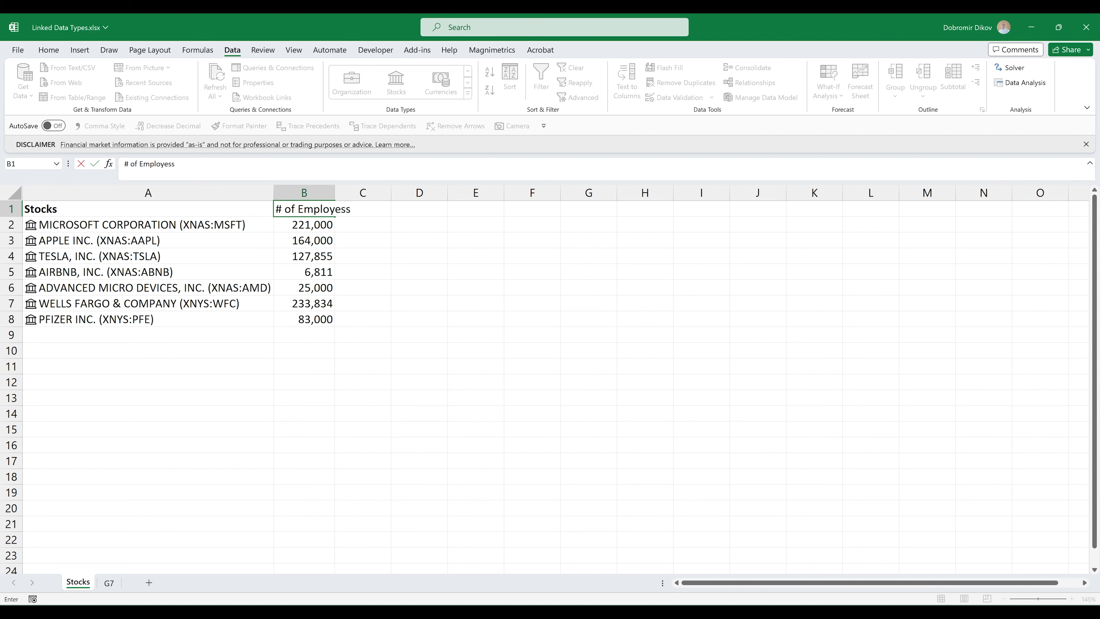
{"action": "type", "text": "oyess"}
Extract the Beta field for the stocks in A2:A8 into column C and add a bold, right-aligned "Beta" header in C1.
{"action": "left_click_drag", "start_coordinate": [130, 225], "coordinate": [130, 319]}
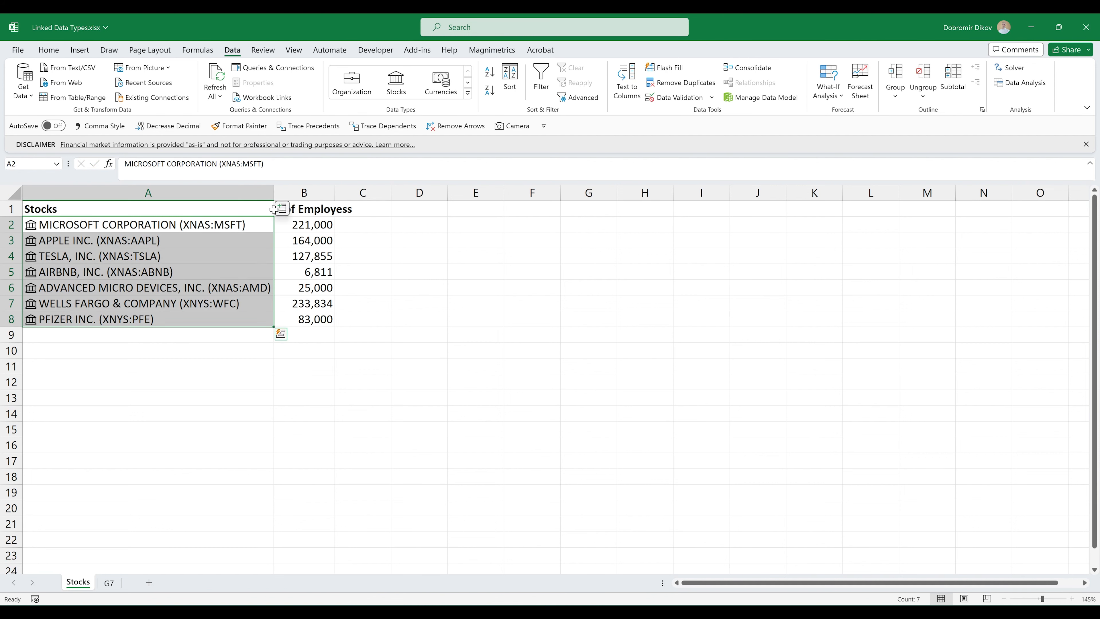
{"action": "left_click", "coordinate": [283, 211]}
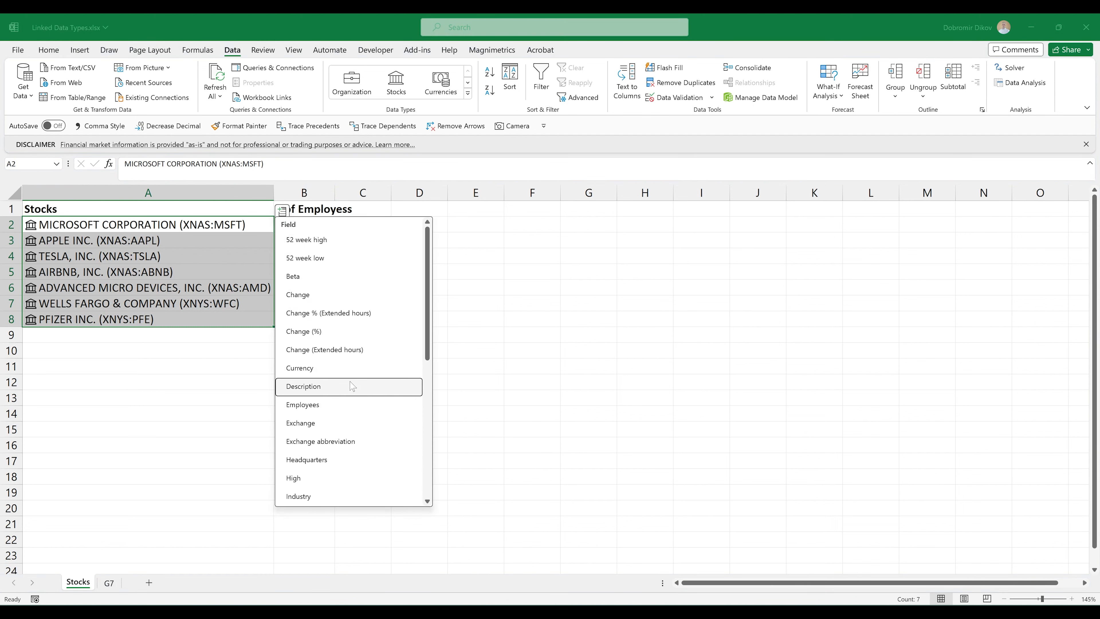
{"action": "left_click", "coordinate": [318, 283]}
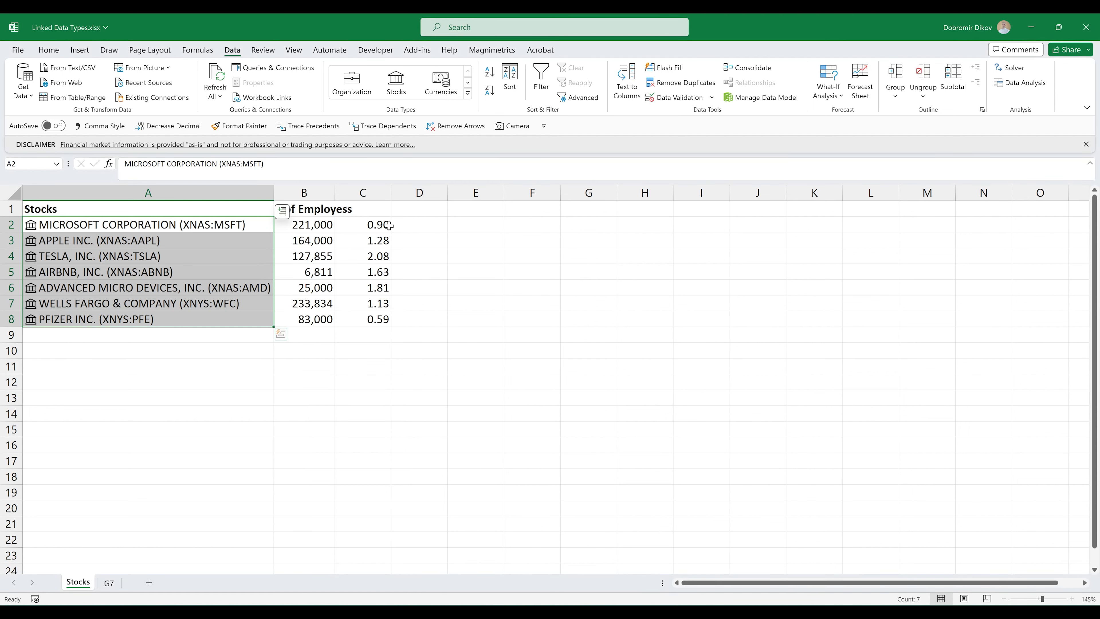
{"action": "left_click", "coordinate": [386, 212]}
{"action": "type", "text": "Beta"}
{"action": "key", "text": "ctrl+Return"}
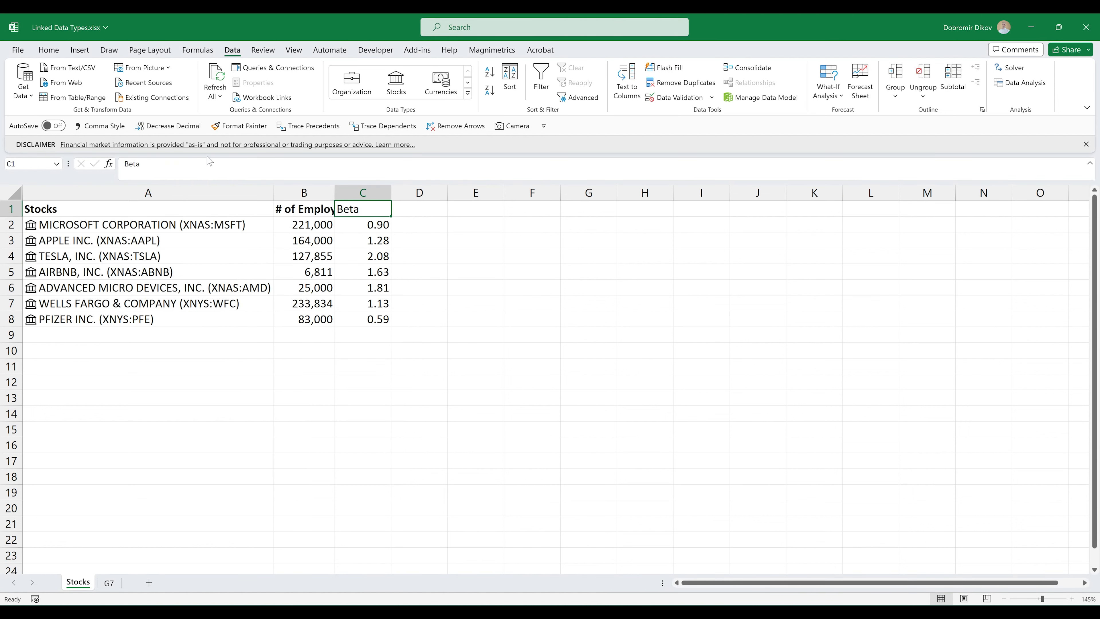
{"action": "left_click", "coordinate": [56, 44]}
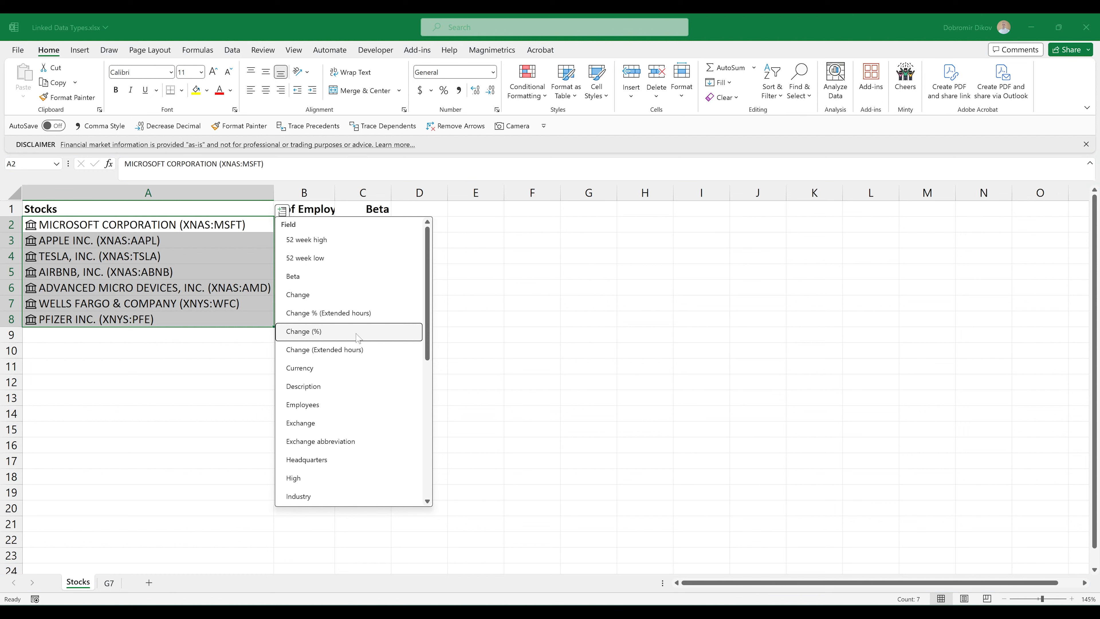
Extract the Ticker symbol and Price fields for the stocks in A2:A8 into columns D and E.
{"action": "scroll", "coordinate": [352, 351], "scroll_direction": "down", "scroll_amount": 3}
{"action": "scroll", "coordinate": [353, 352], "scroll_direction": "down", "scroll_amount": 3}
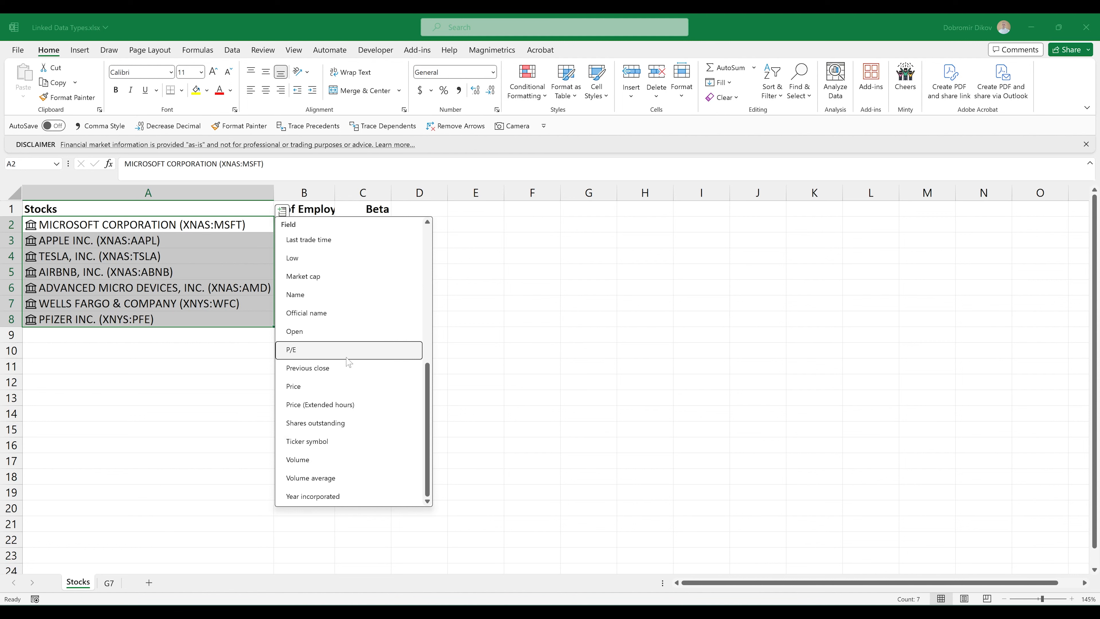
{"action": "left_click", "coordinate": [346, 442]}
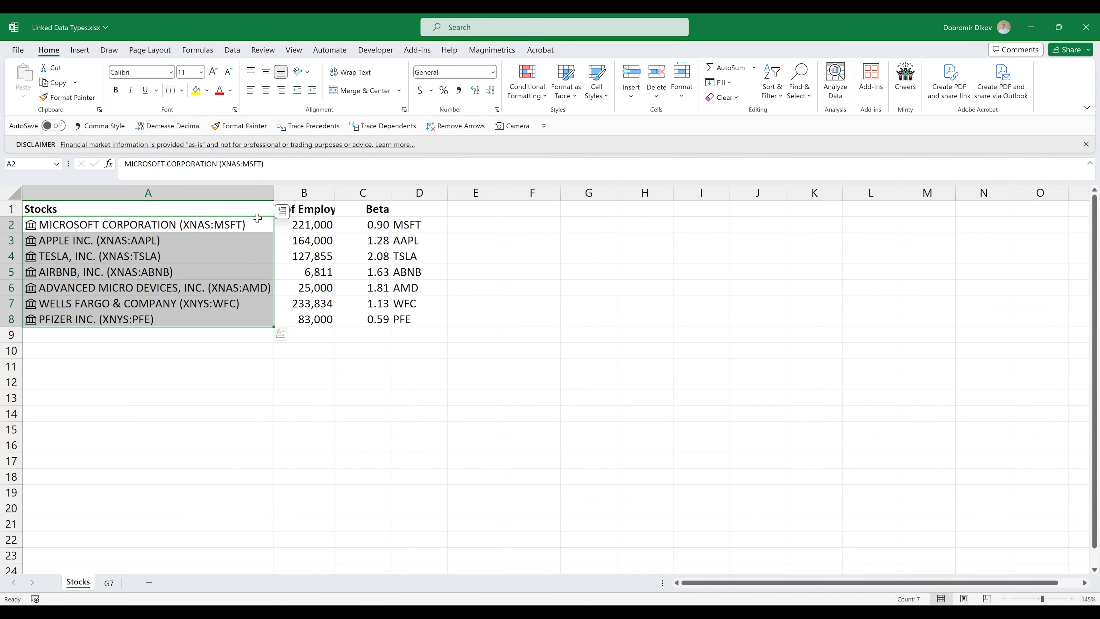
{"action": "left_click", "coordinate": [282, 212]}
{"action": "scroll", "coordinate": [363, 352], "scroll_direction": "down", "scroll_amount": 3}
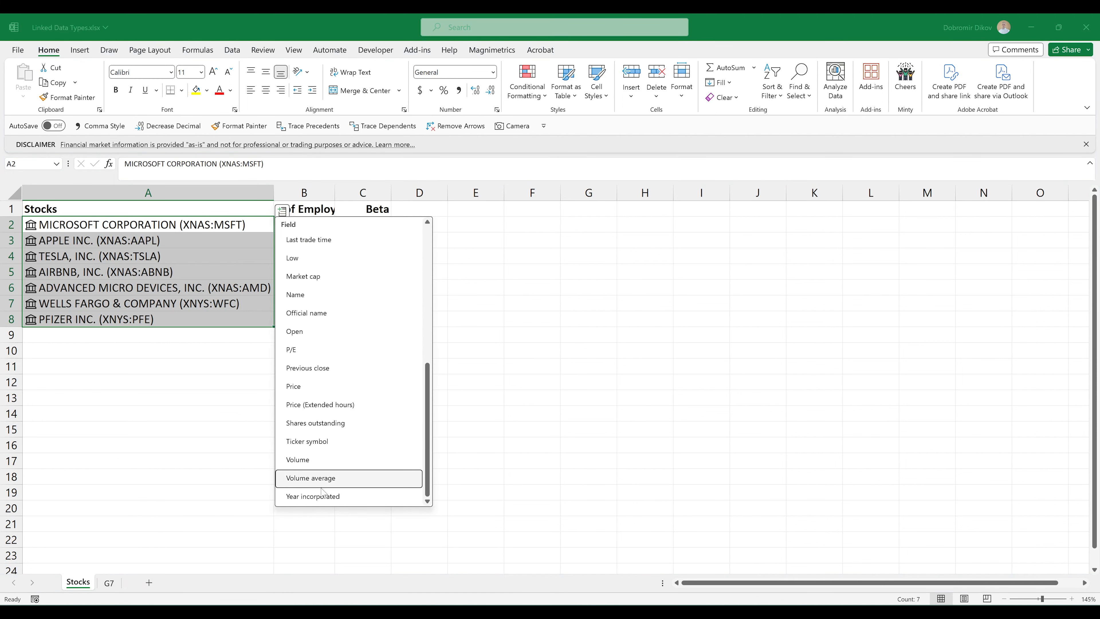
{"action": "left_click", "coordinate": [299, 386]}
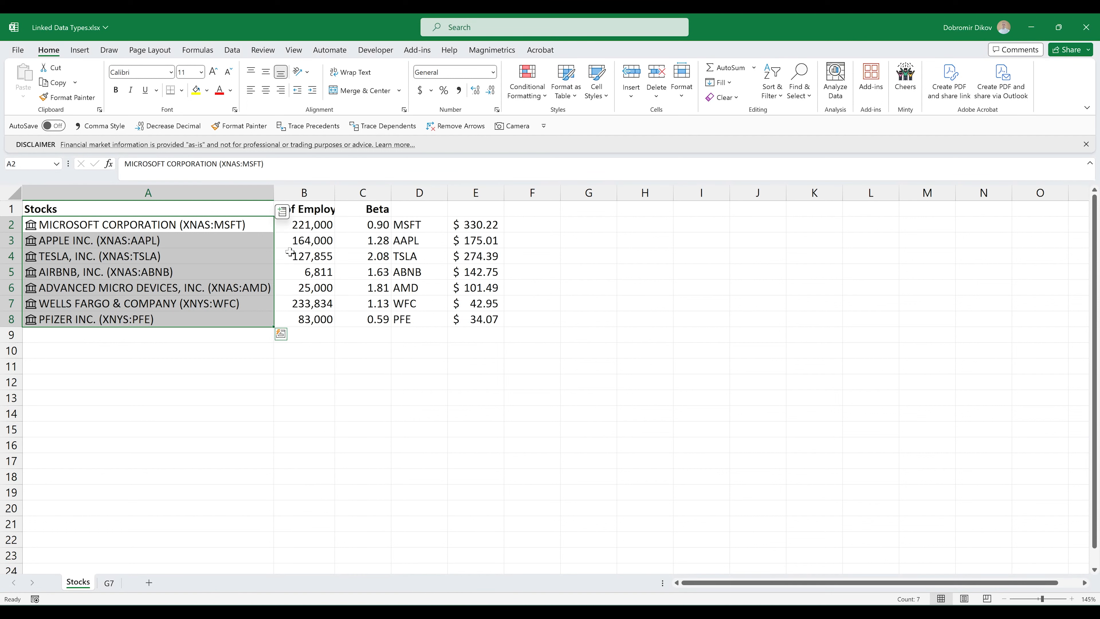
Extract the Market cap field for the stocks into column F and fit that column to its contents.
{"action": "left_click", "coordinate": [282, 211]}
{"action": "scroll", "coordinate": [331, 307], "scroll_direction": "up", "scroll_amount": 1}
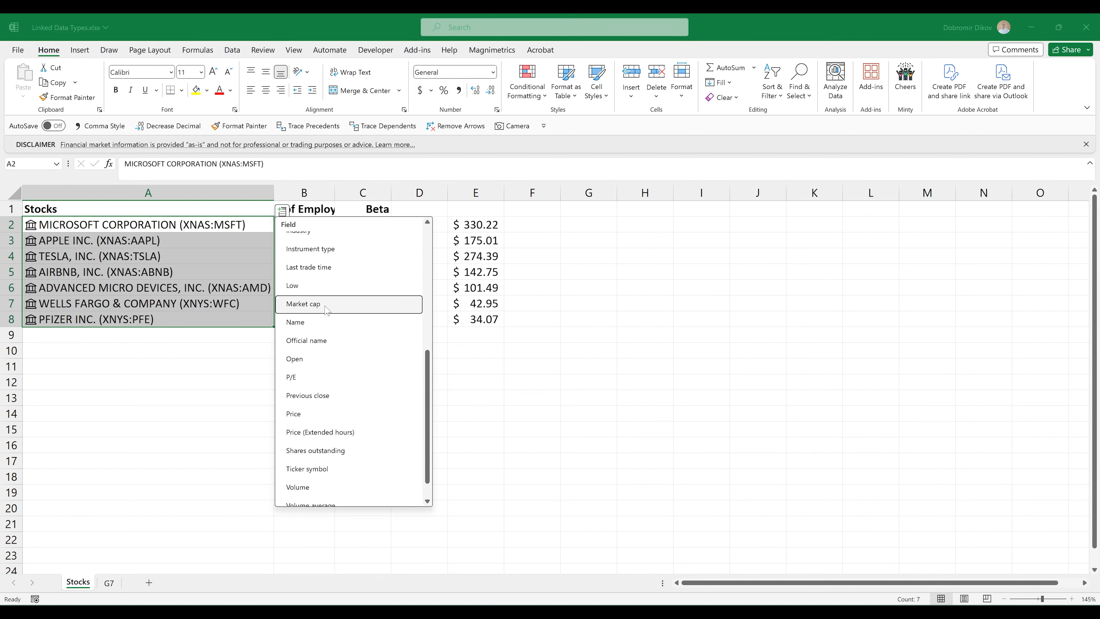
{"action": "left_click", "coordinate": [330, 305]}
{"action": "double_click", "coordinate": [561, 196]}
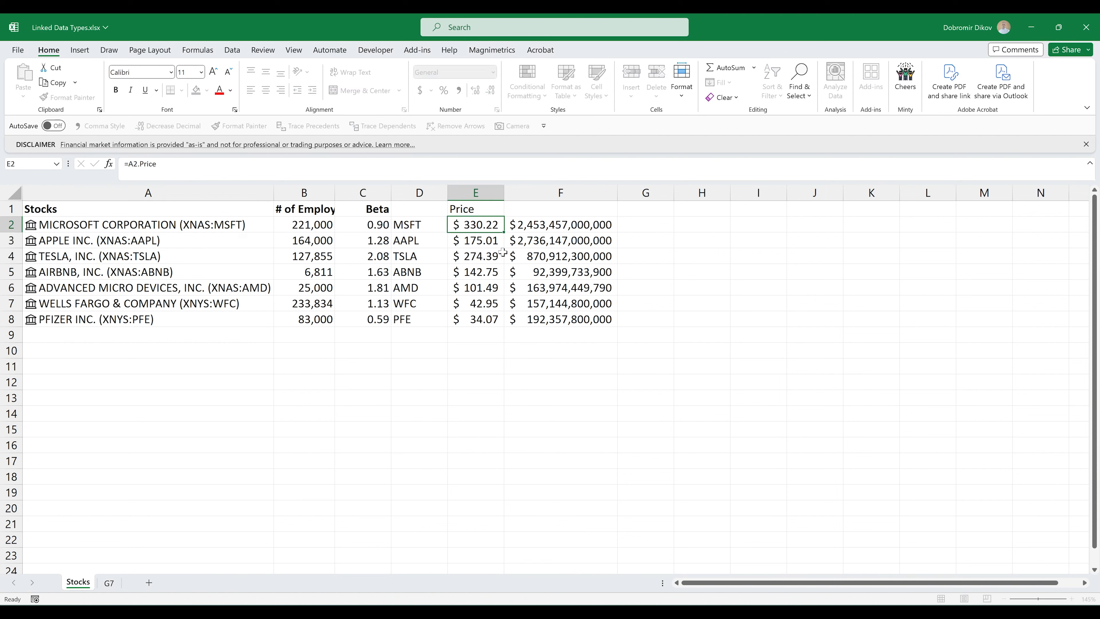
Complete the headers "Ticker", "Price" and "Market Cap" in D1:F1 and fit column B to its contents.
{"action": "key", "text": "Up"}
{"action": "key", "text": "Right"}
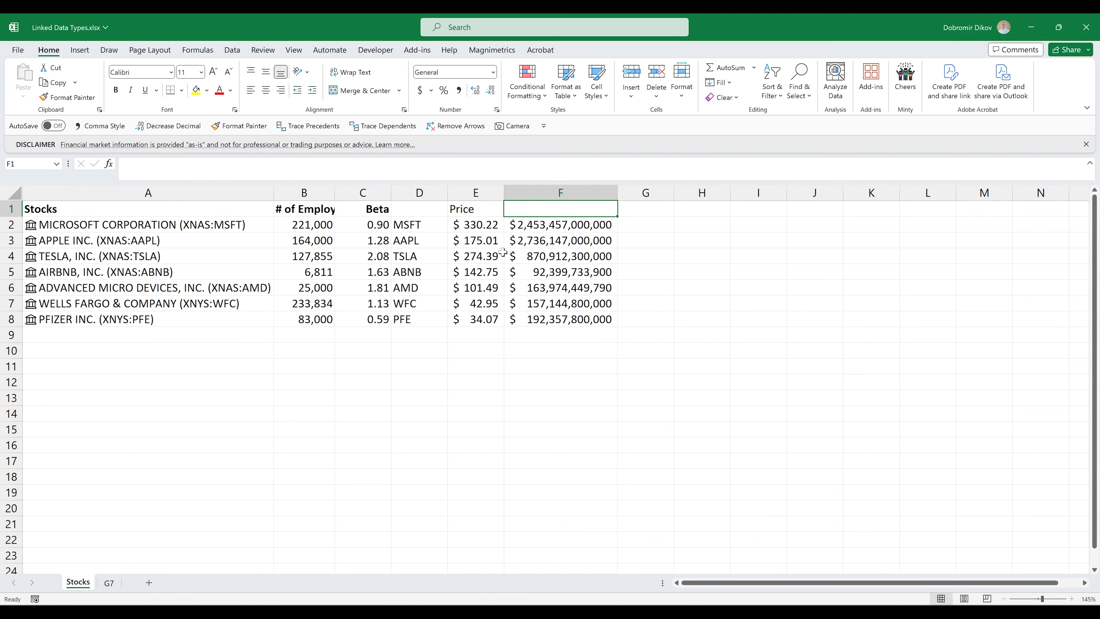
{"action": "type", "text": "Market Cap"}
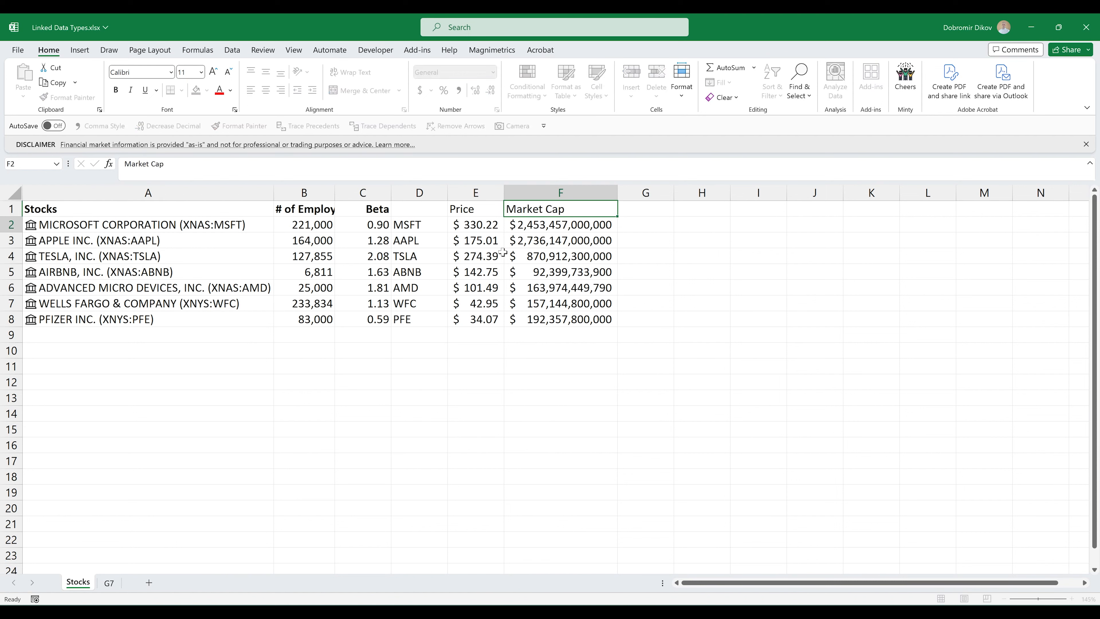
{"action": "key", "text": "Left"}
{"action": "key", "text": "Left"}
{"action": "type", "text": "Ticker"}
{"action": "key", "text": "ctrl+Return"}
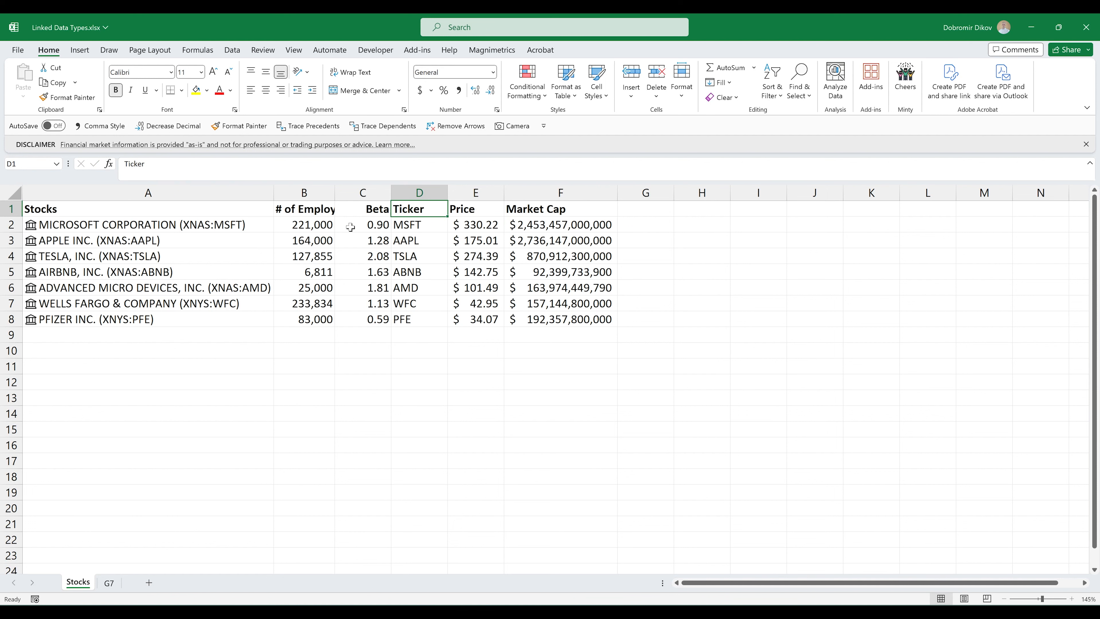
{"action": "double_click", "coordinate": [332, 196]}
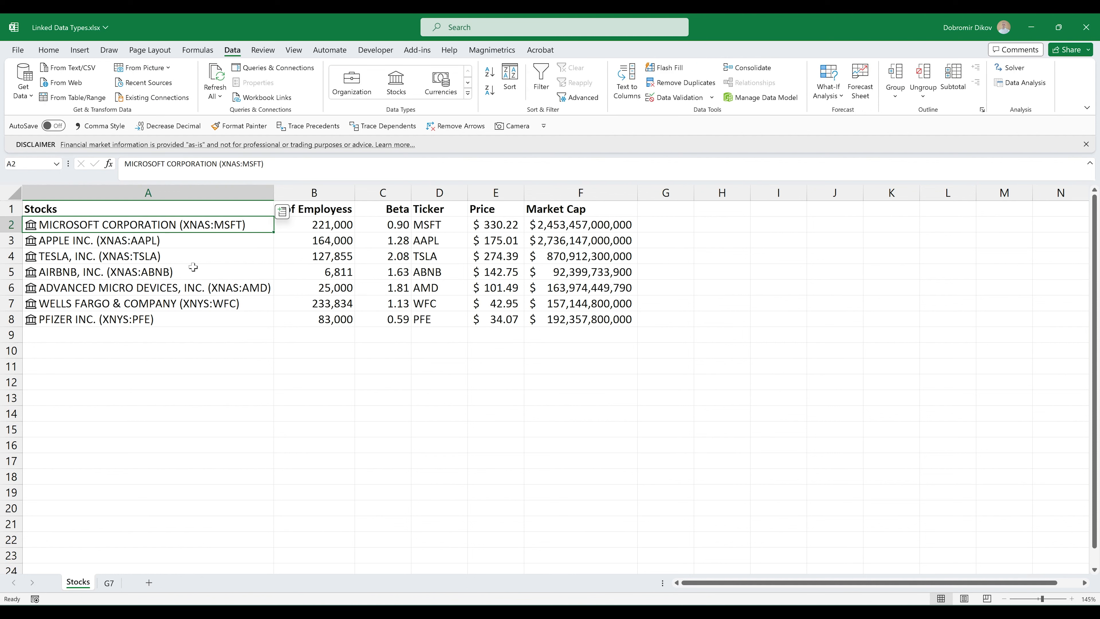
Refresh all linked stock data and read the financial disclaimer's help article on data providers and supported exchanges.
{"action": "key", "text": "ctrl+alt+F5"}
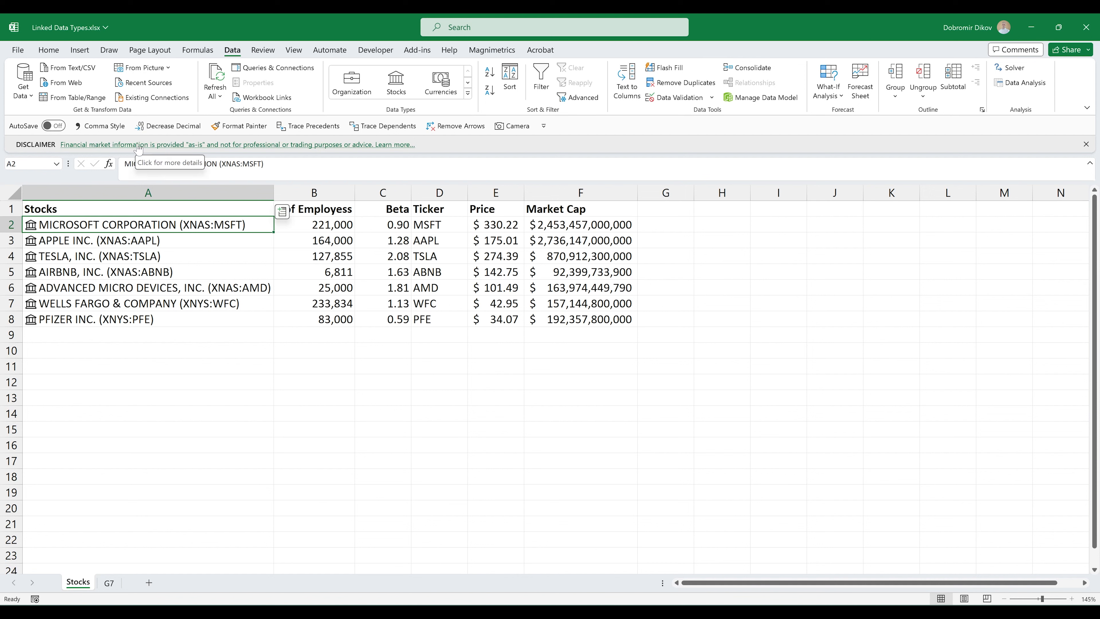
{"action": "left_click", "coordinate": [246, 148]}
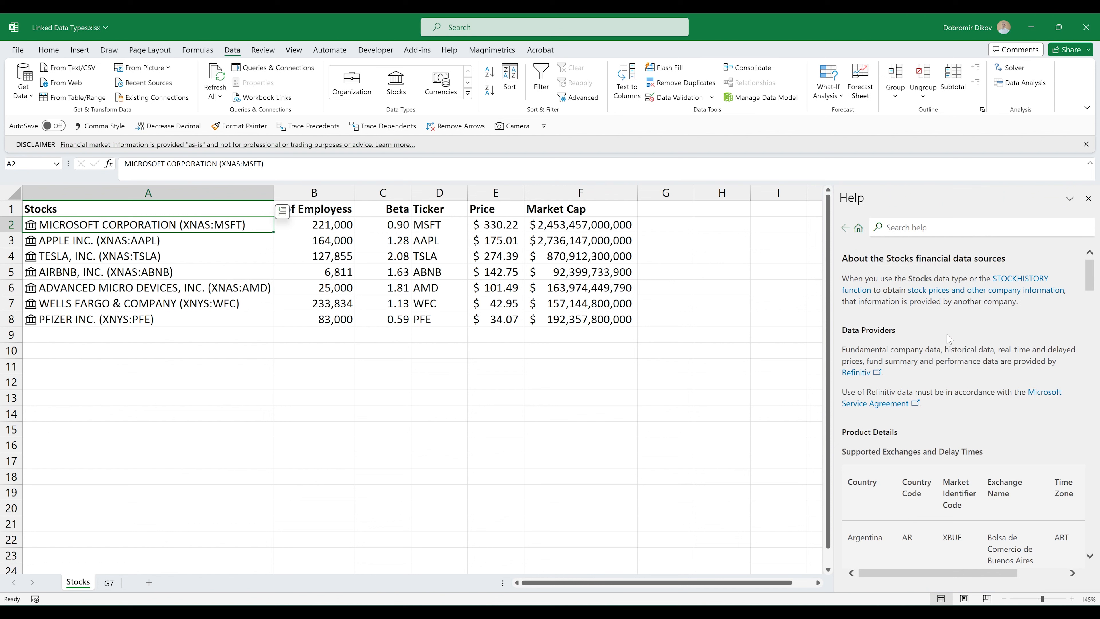
{"action": "scroll", "coordinate": [959, 431], "scroll_direction": "down", "scroll_amount": 3}
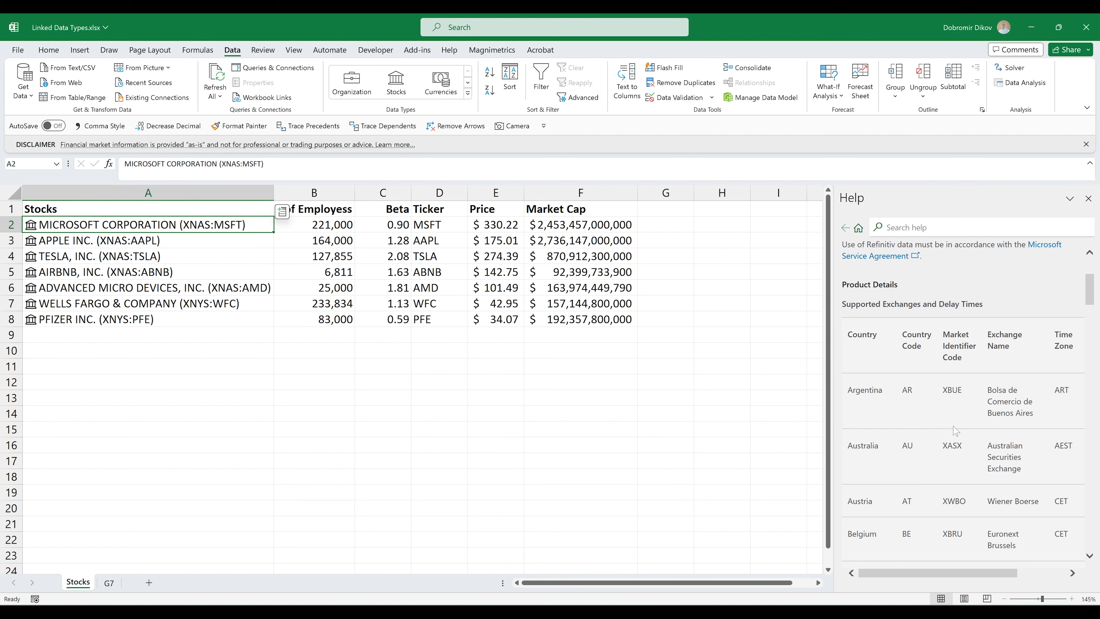
Close the help article and convert the countries in A2:A8 of the G7 sheet to the Geography data type.
{"action": "scroll", "coordinate": [949, 427], "scroll_direction": "up", "scroll_amount": 3}
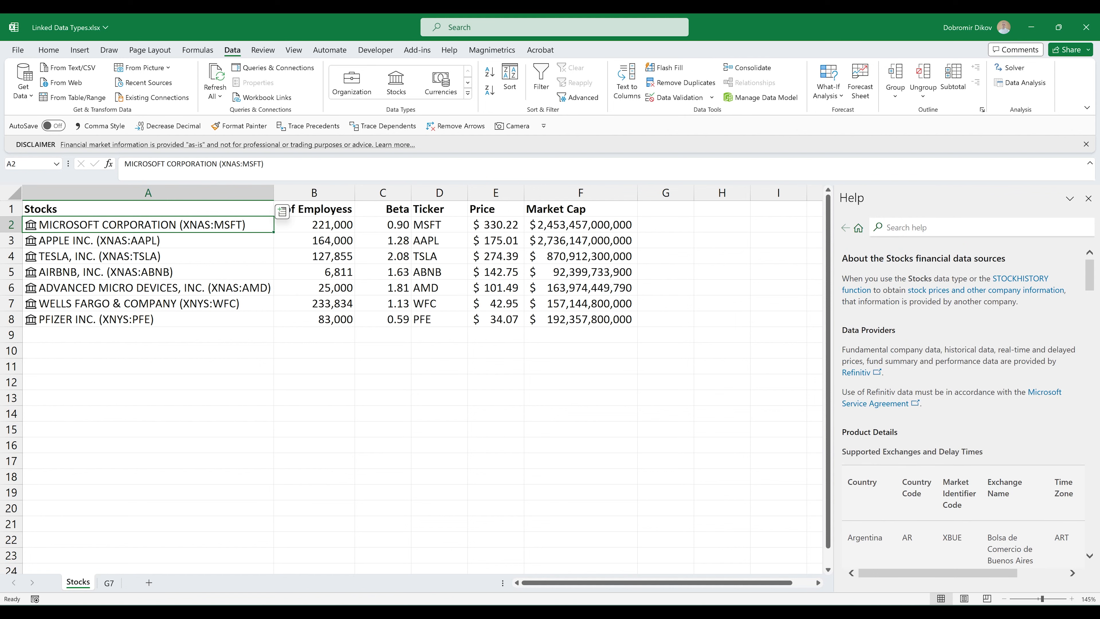
{"action": "left_click", "coordinate": [1089, 199]}
{"action": "left_click", "coordinate": [113, 586]}
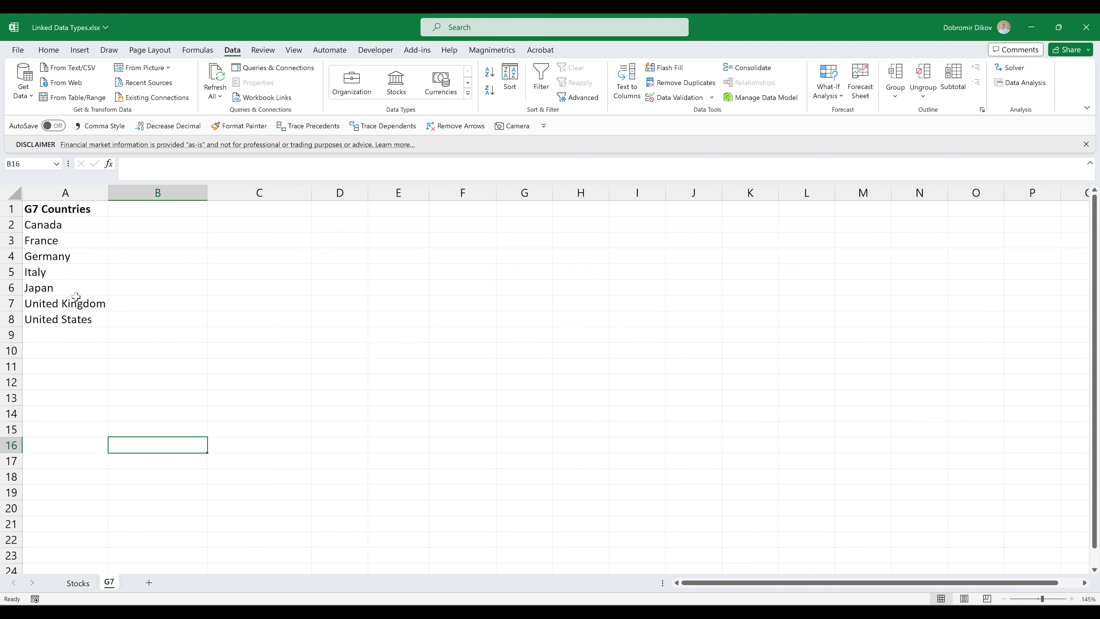
{"action": "left_click_drag", "start_coordinate": [72, 221], "coordinate": [65, 320]}
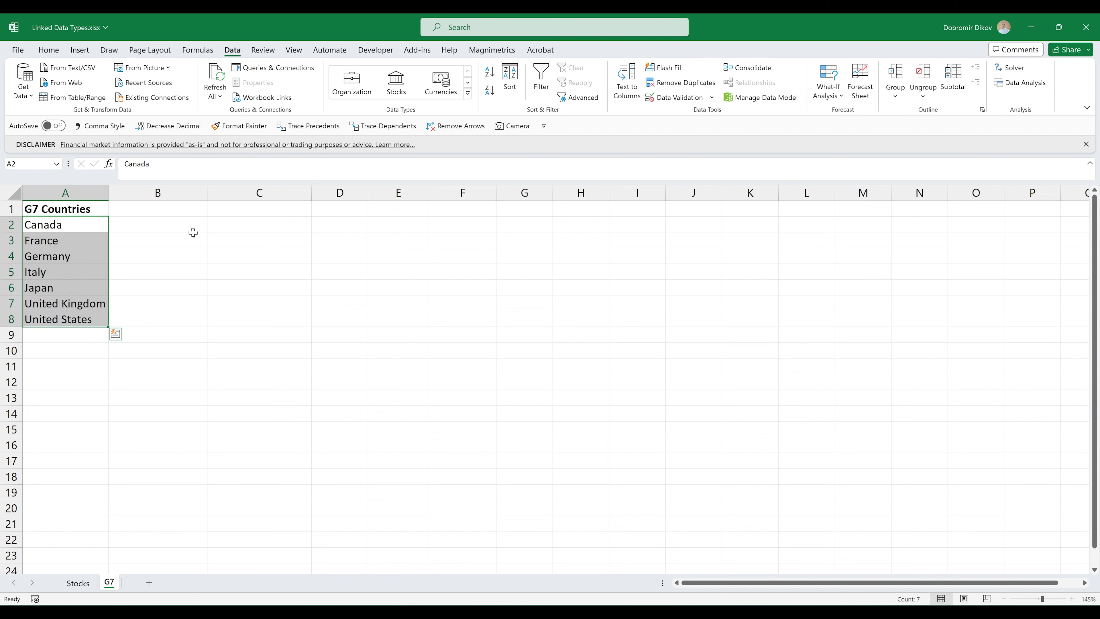
{"action": "left_click", "coordinate": [468, 94]}
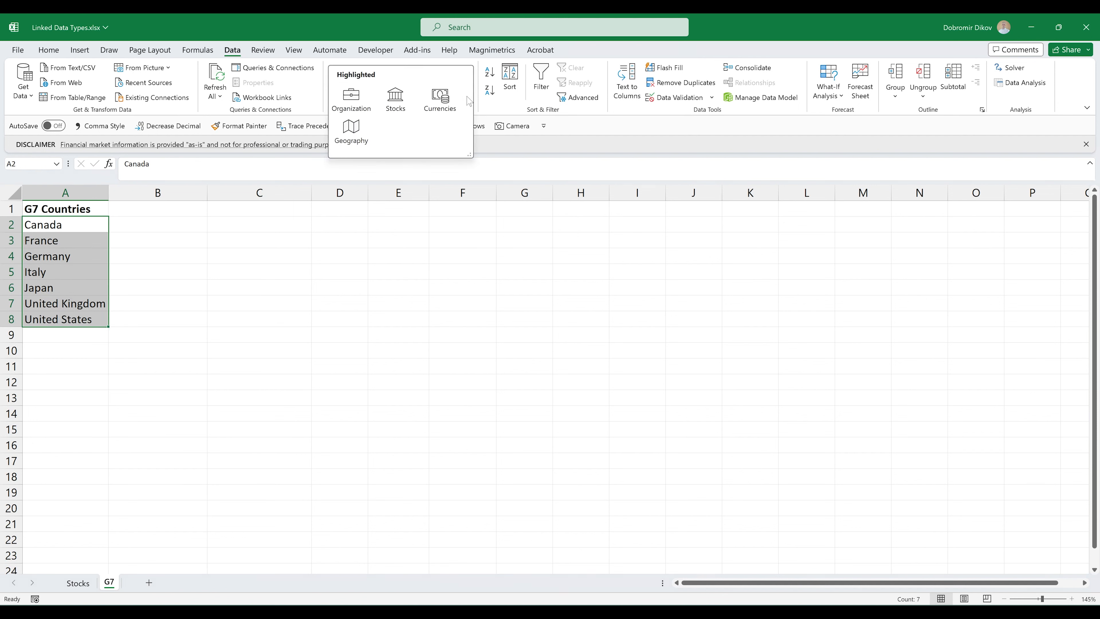
{"action": "left_click", "coordinate": [352, 132]}
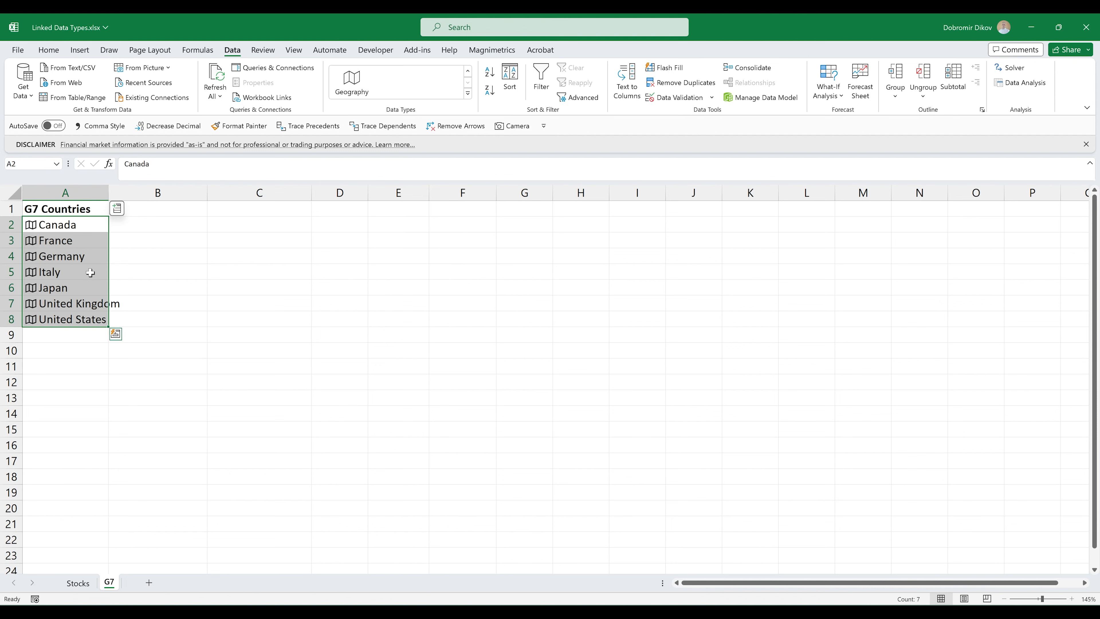
Extract the Unemployment rate field for the G7 countries in A2:A8 into column B.
{"action": "left_click", "coordinate": [117, 209]}
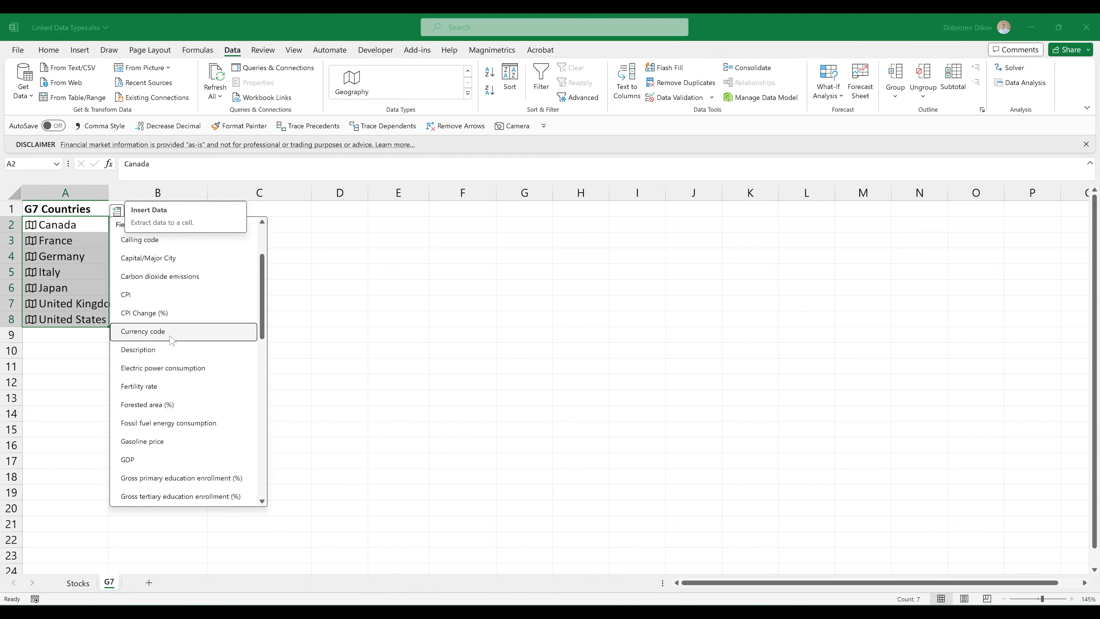
{"action": "scroll", "coordinate": [202, 377], "scroll_direction": "up", "scroll_amount": 3}
{"action": "scroll", "coordinate": [202, 377], "scroll_direction": "down", "scroll_amount": 10}
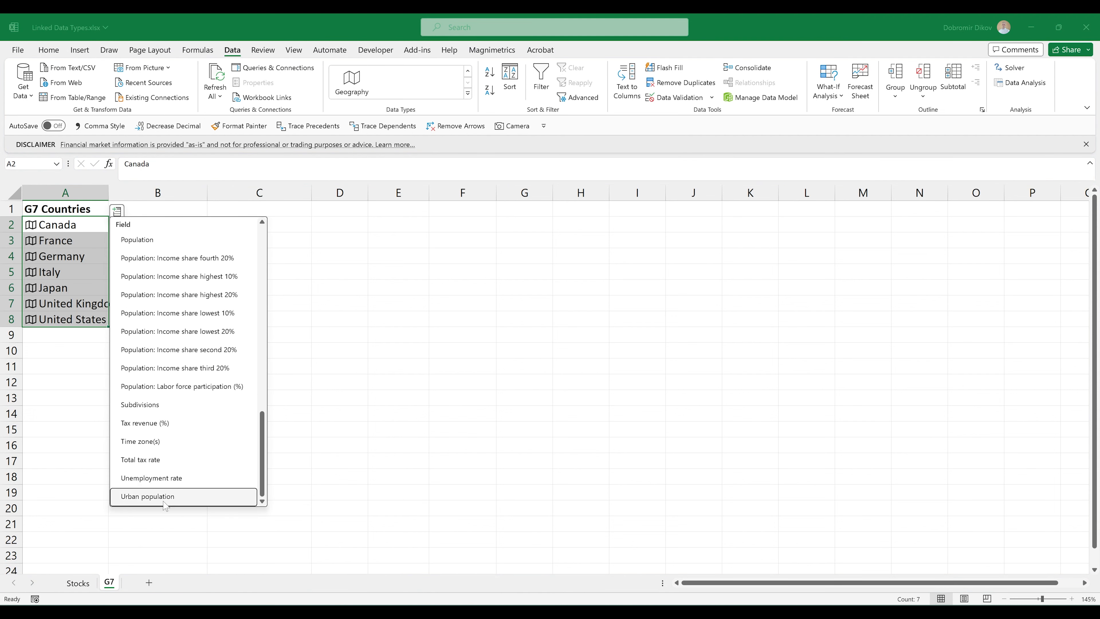
{"action": "left_click", "coordinate": [165, 479]}
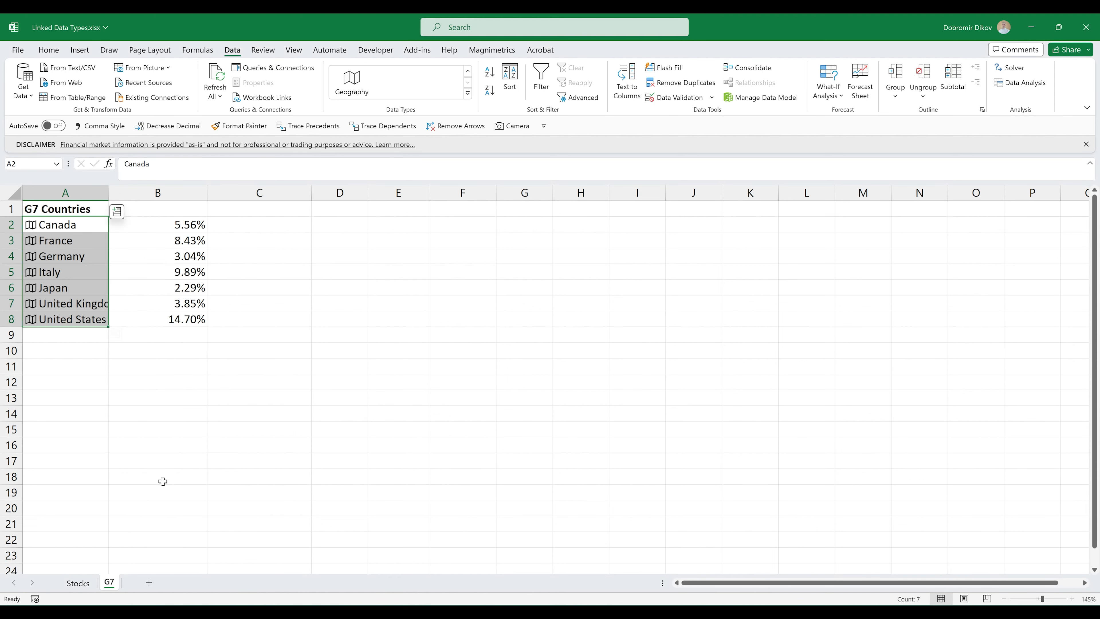
Extract the Population and Capital/Major City fields for the G7 countries into columns C and D.
{"action": "left_click", "coordinate": [116, 212]}
{"action": "scroll", "coordinate": [194, 430], "scroll_direction": "up", "scroll_amount": 6}
{"action": "scroll", "coordinate": [194, 430], "scroll_direction": "up", "scroll_amount": 5}
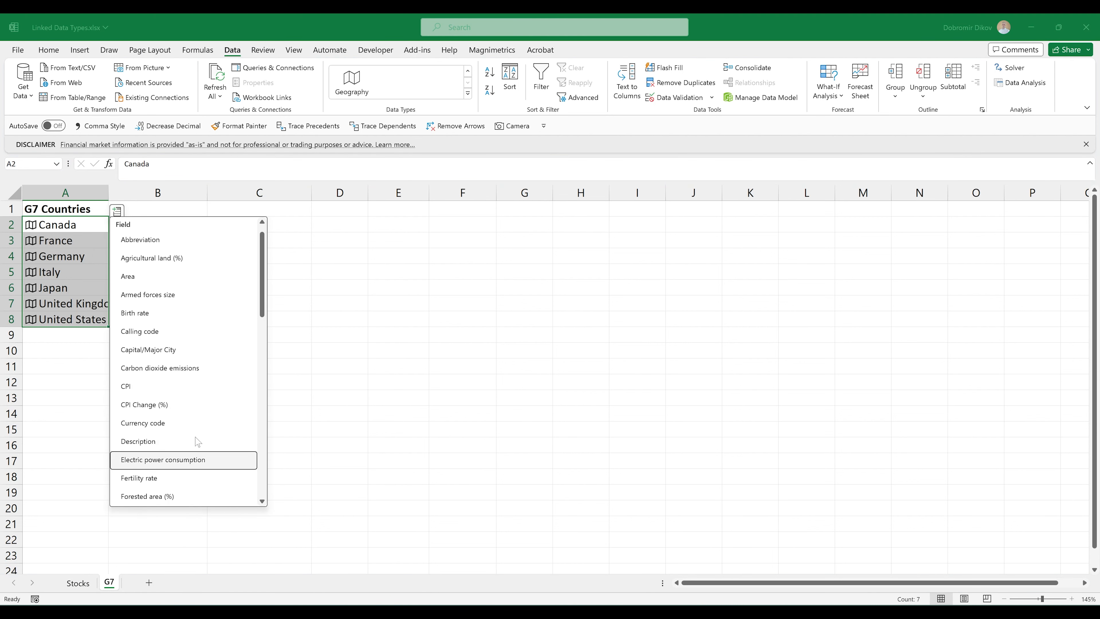
{"action": "scroll", "coordinate": [195, 440], "scroll_direction": "down", "scroll_amount": 8}
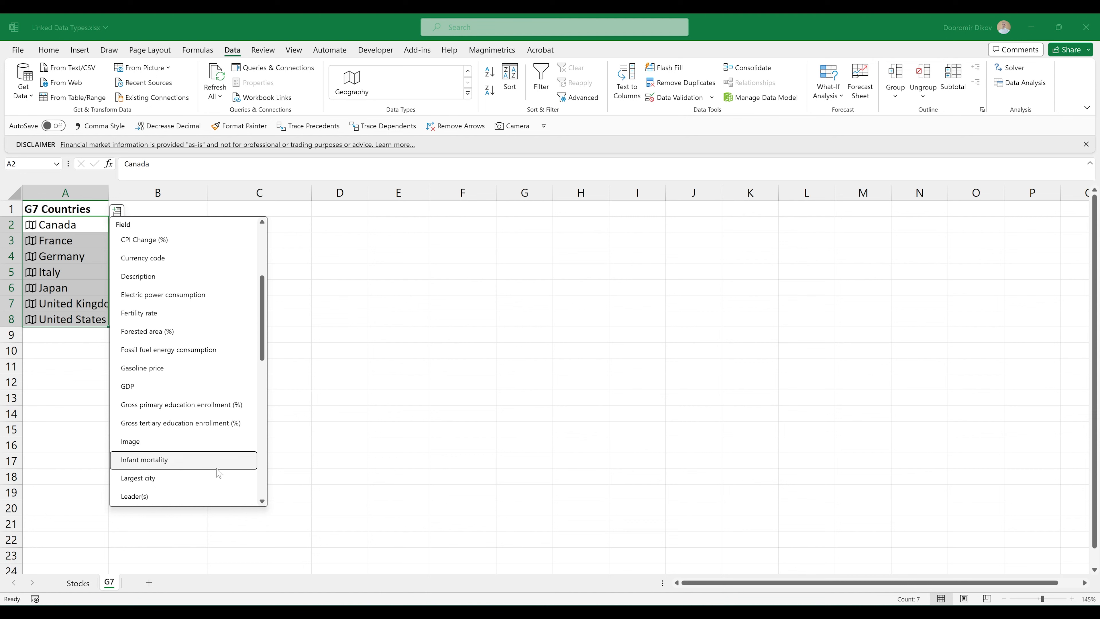
{"action": "scroll", "coordinate": [191, 439], "scroll_direction": "down", "scroll_amount": 3}
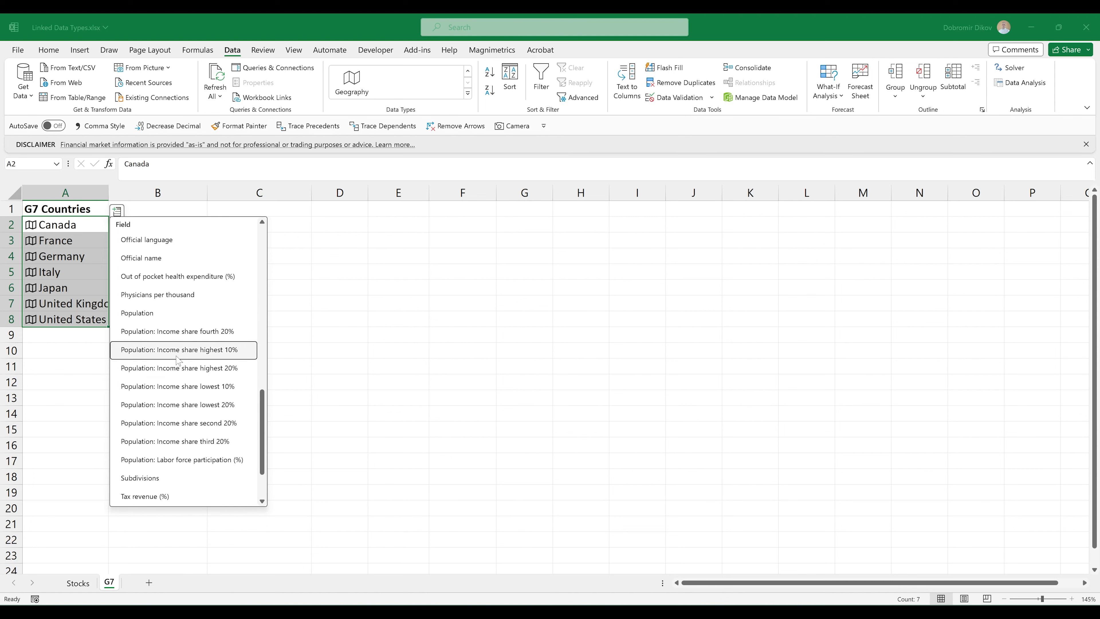
{"action": "left_click", "coordinate": [158, 317]}
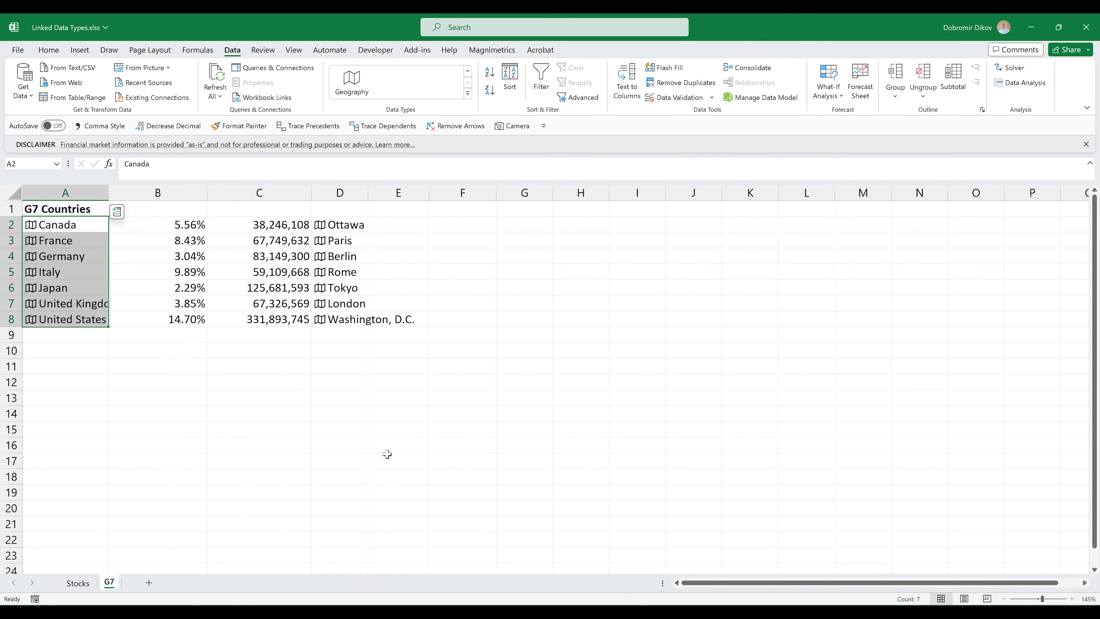
Read through the linked data card of Canada's capital, Ottawa, in D2 and close it.
{"action": "left_click", "coordinate": [321, 226]}
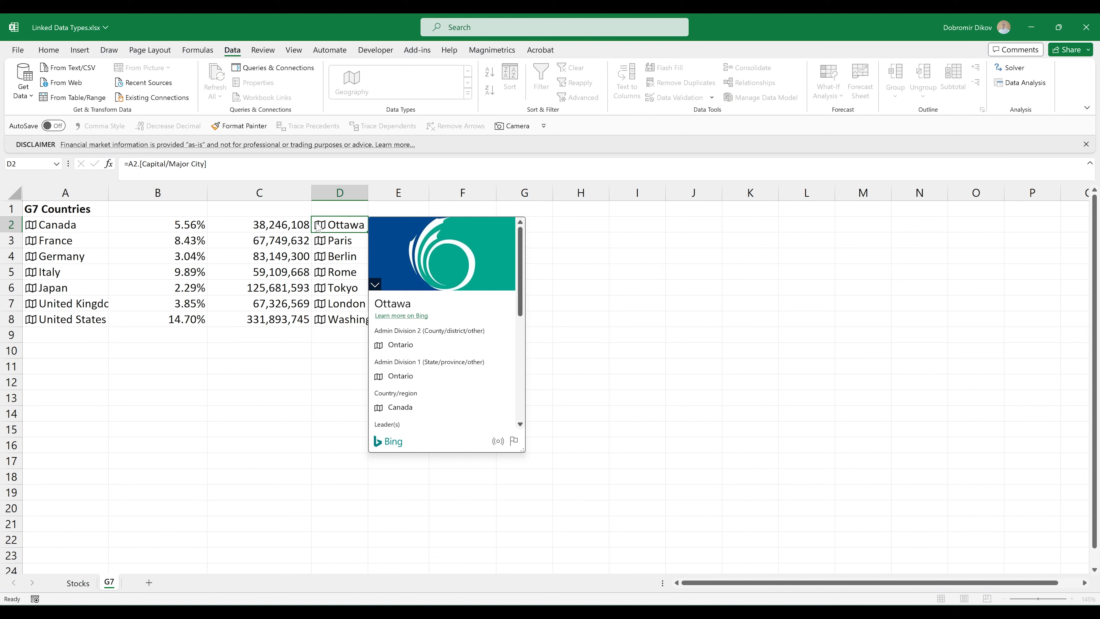
{"action": "scroll", "coordinate": [422, 412], "scroll_direction": "down", "scroll_amount": 5}
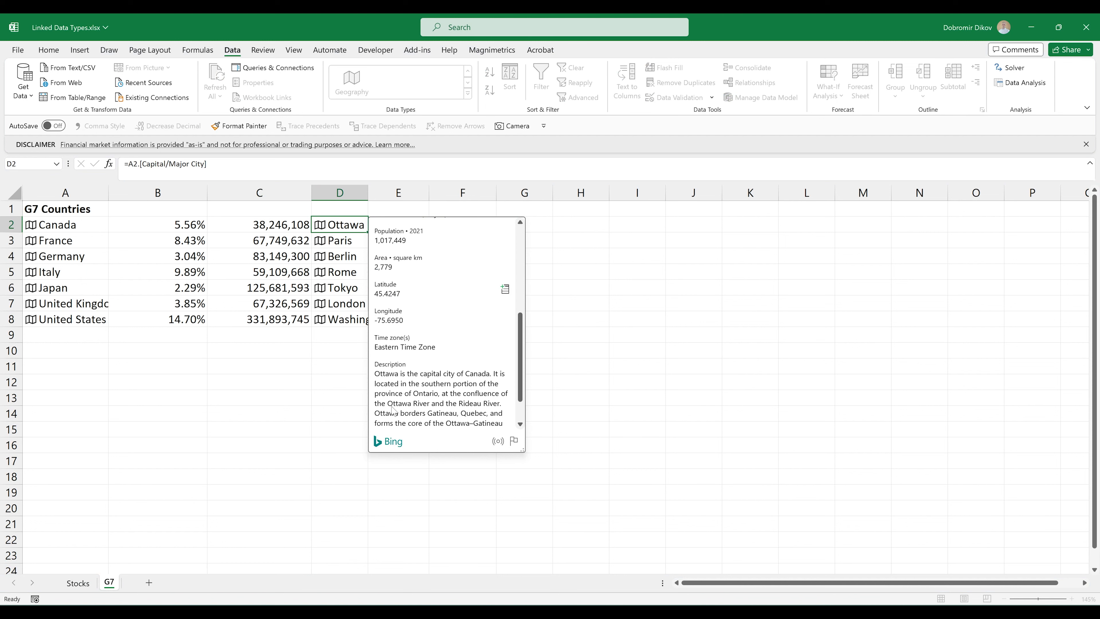
{"action": "key", "text": "Escape"}
Extract the Population field for the capital cities in D2:D8 into column E.
{"action": "left_click_drag", "start_coordinate": [332, 228], "coordinate": [329, 323]}
{"action": "left_click", "coordinate": [377, 211]}
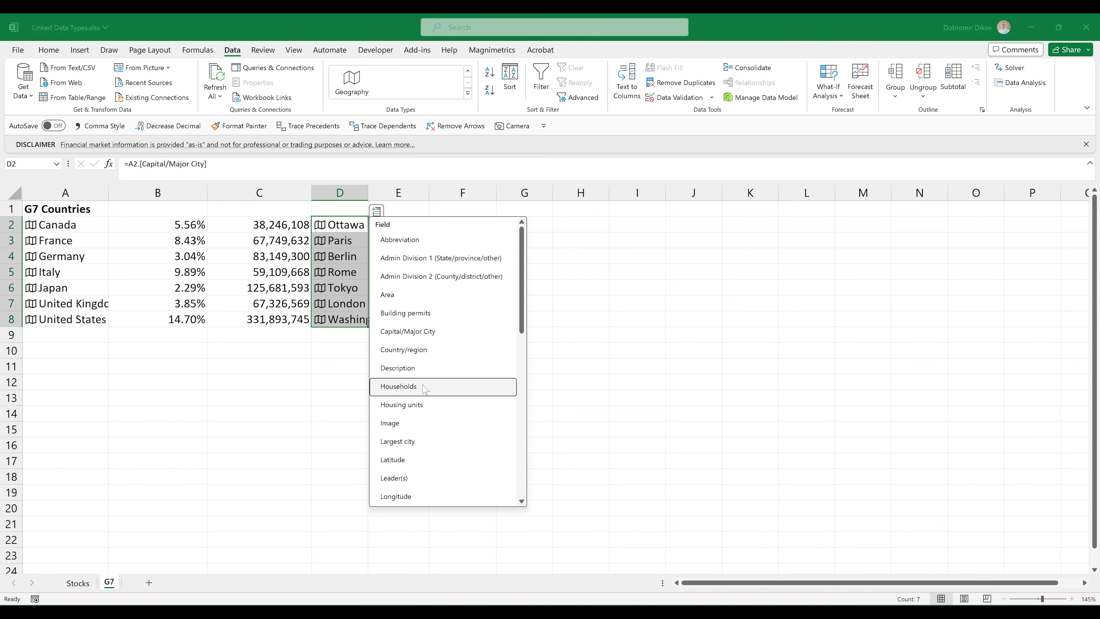
{"action": "scroll", "coordinate": [422, 455], "scroll_direction": "down", "scroll_amount": 3}
{"action": "scroll", "coordinate": [422, 457], "scroll_direction": "down", "scroll_amount": 1}
{"action": "left_click", "coordinate": [407, 412]}
{"action": "left_click", "coordinate": [486, 286]}
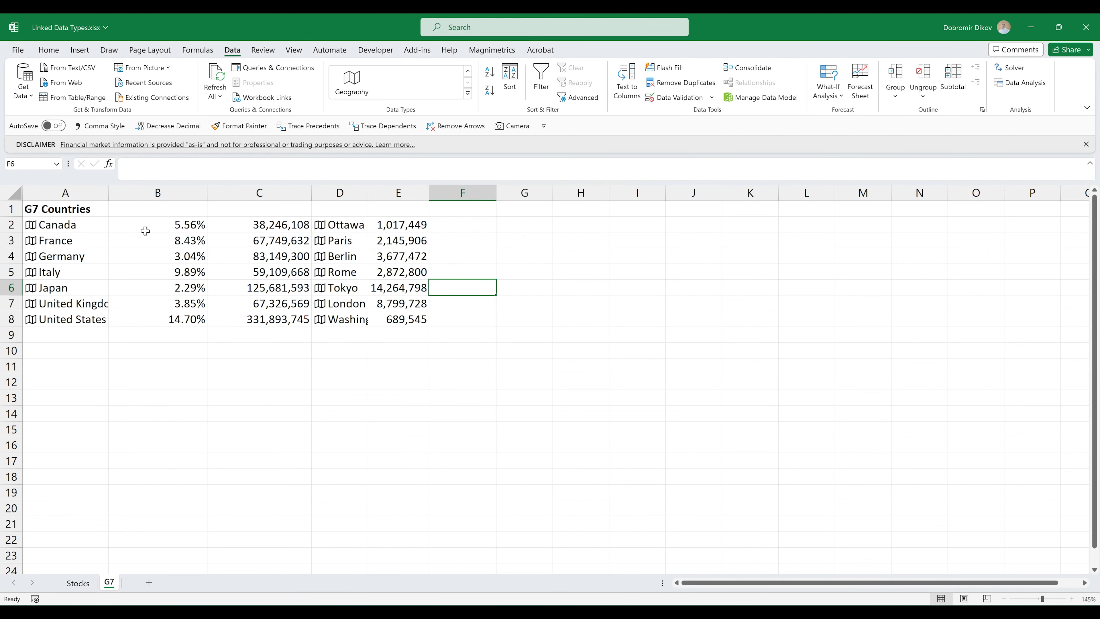
Enter the headers "Country Population" in C1 and "Unempl. Rate" in B1.
{"action": "left_click", "coordinate": [256, 209]}
{"action": "type", "text": "Country P"}
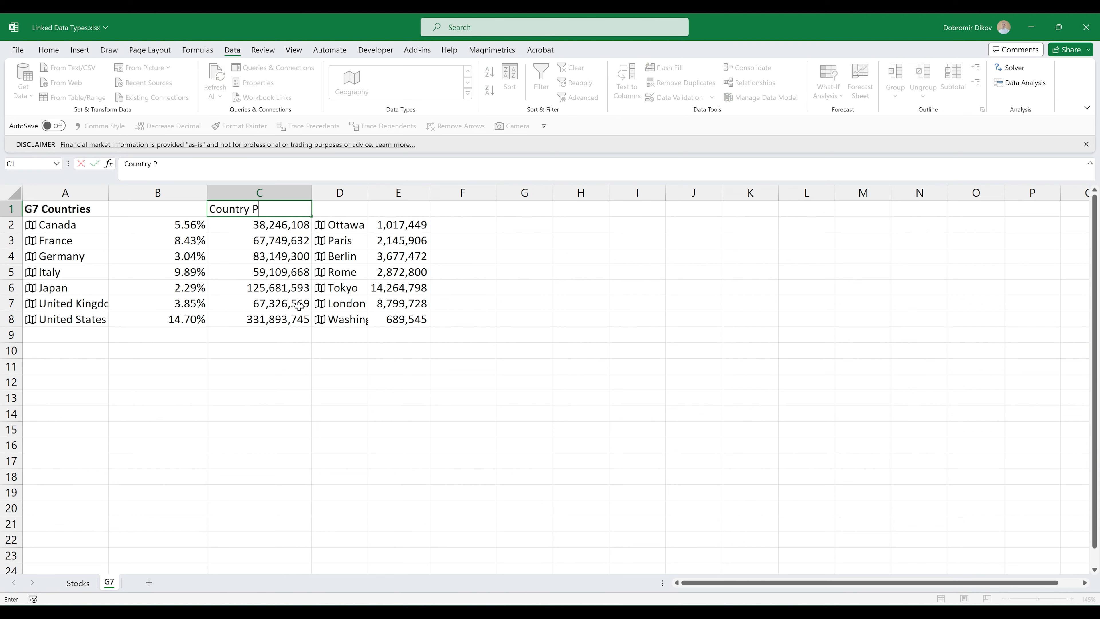
{"action": "type", "text": "opulation"}
{"action": "key", "text": "Return"}
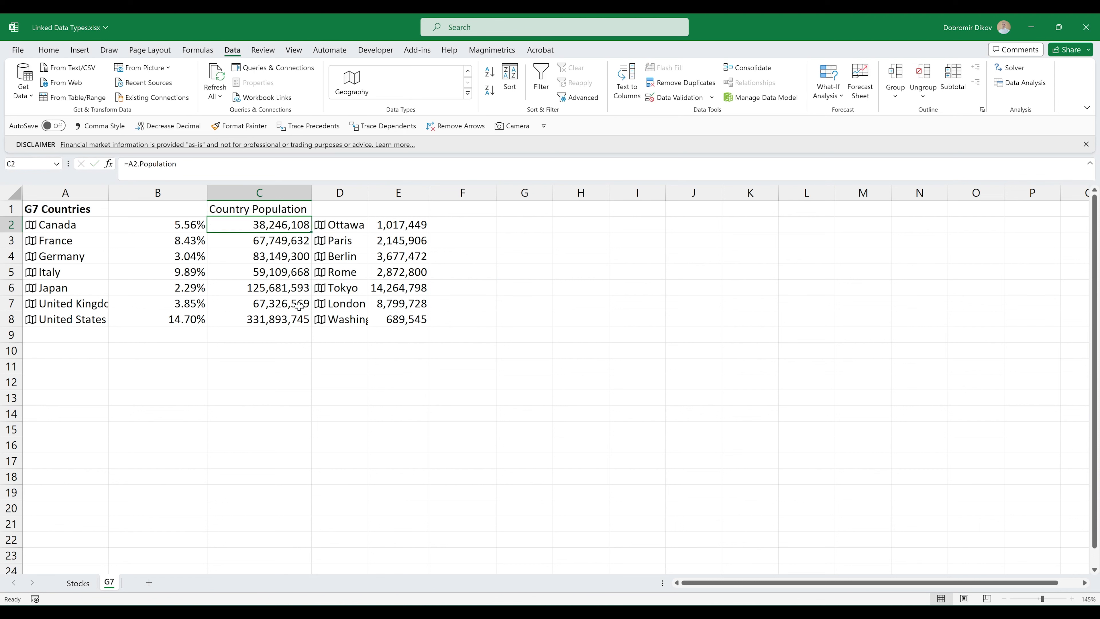
{"action": "key", "text": "Up"}
{"action": "key", "text": "Left"}
{"action": "type", "text": "Unempl. Rate"}
{"action": "key", "text": "Return"}
Enter the headers "Capital", "Capital Population" and "Capital as % of Total" in D1:F1.
{"action": "key", "text": "Up"}
{"action": "key", "text": "Right"}
{"action": "key", "text": "Right"}
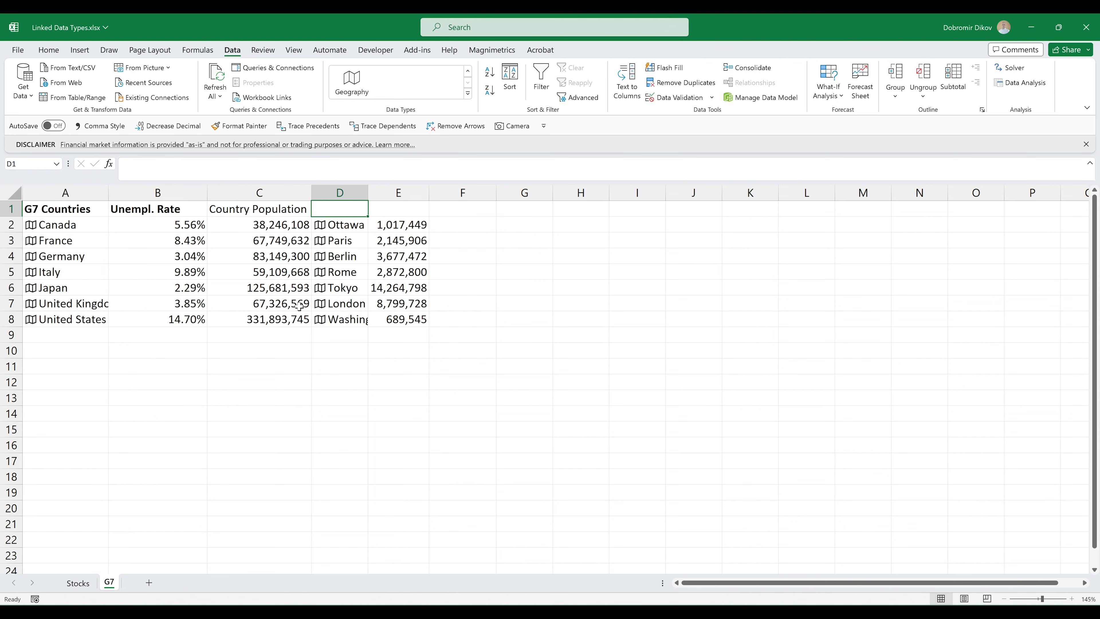
{"action": "type", "text": "Capital"}
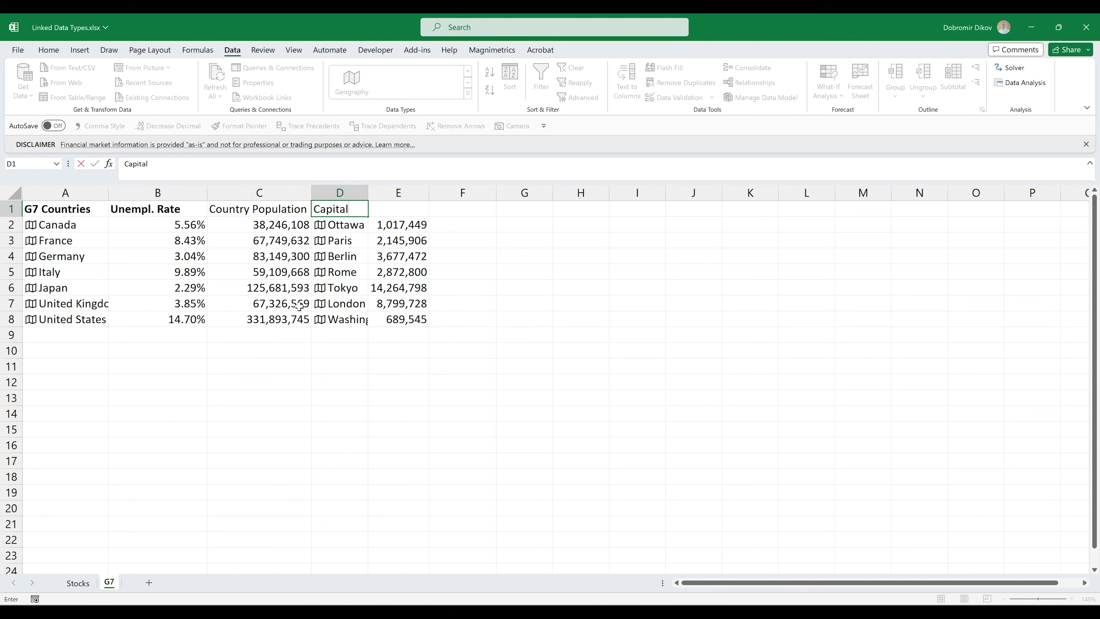
{"action": "key", "text": "Tab"}
{"action": "type", "text": "Ca[pipital Popu"}
{"action": "key", "text": "Return"}
{"action": "key", "text": "Right"}
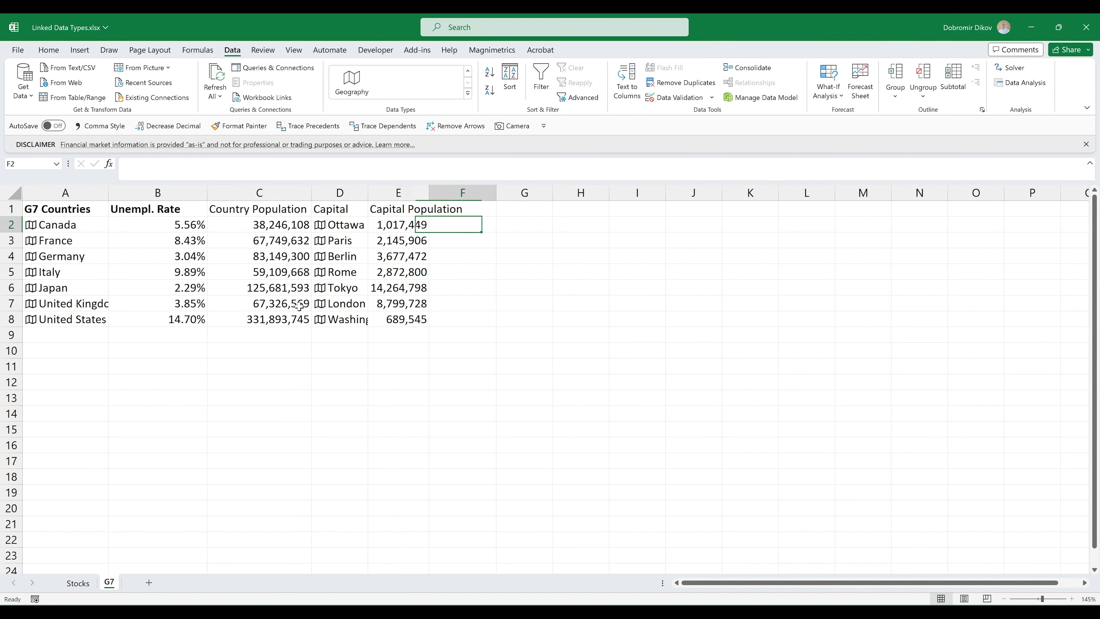
{"action": "key", "text": "Up"}
{"action": "type", "text": "Capital as % of Tota"}
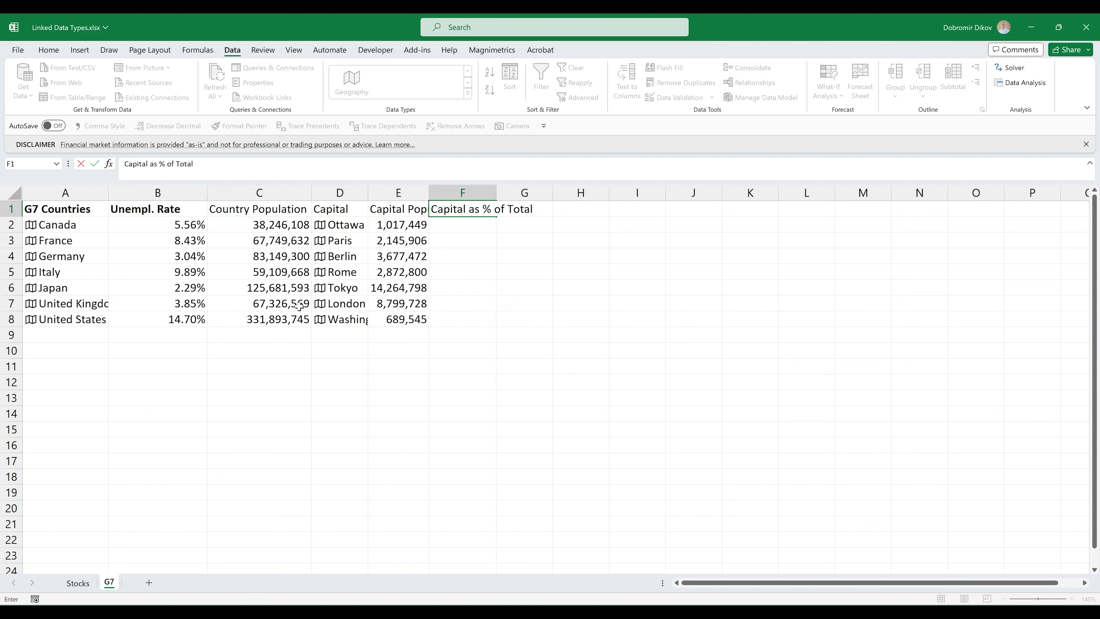
{"action": "type", "text": "l"}
{"action": "key", "text": "Return"}
Calculate Ottawa's share of Canada's population in F2 with the formula =E2/C2.
{"action": "type", "text": "="}
{"action": "key", "text": "Left"}
{"action": "type", "text": "/"}
{"action": "key", "text": "Left"}
{"action": "key", "text": "Left"}
{"action": "key", "text": "Left"}
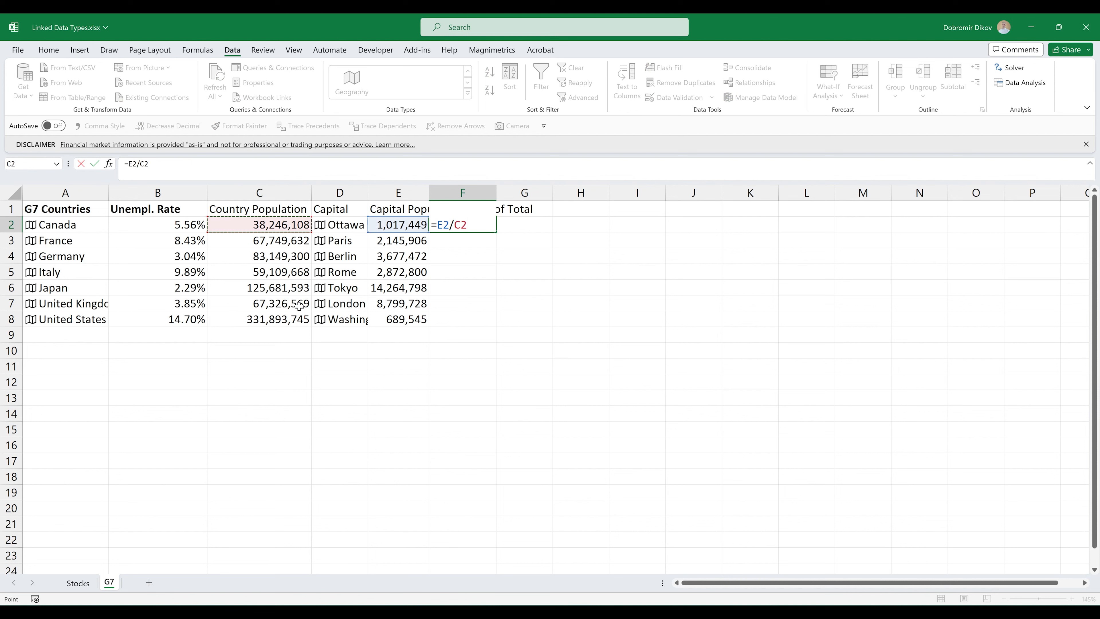
{"action": "key", "text": "Return"}
Format F2 as a percentage with one decimal and fill its formula down to F8.
{"action": "key", "text": "Up"}
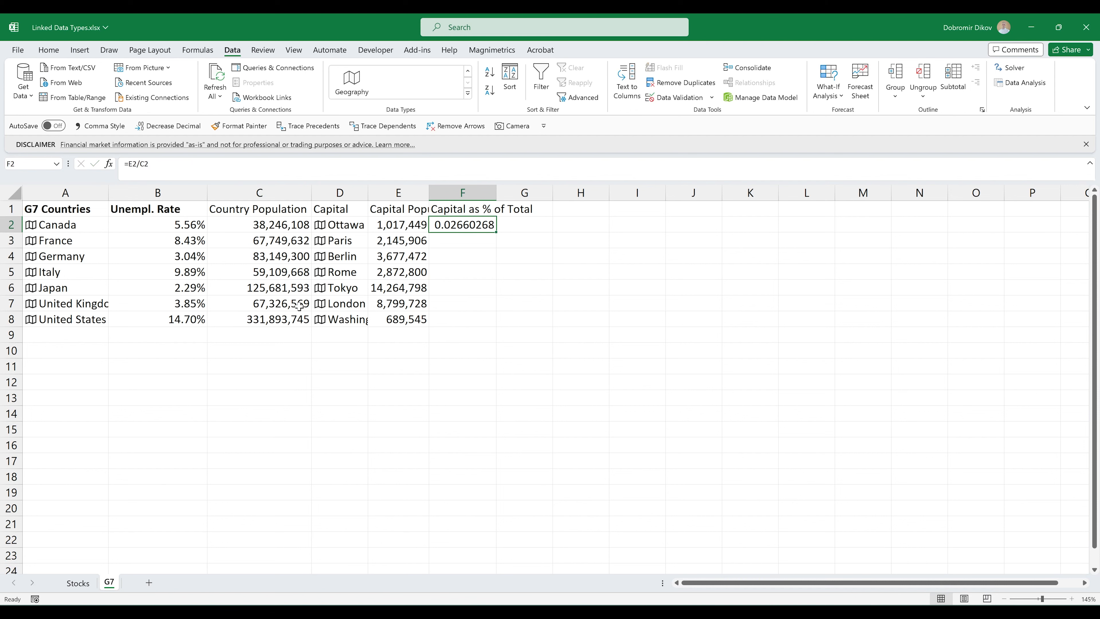
{"action": "left_click", "coordinate": [48, 49]}
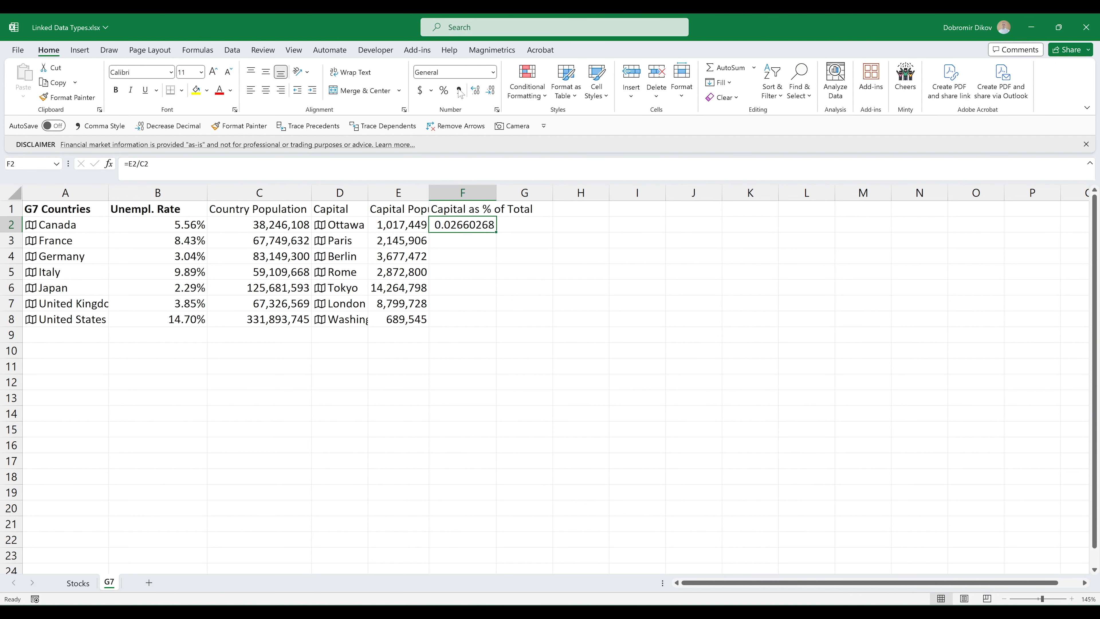
{"action": "left_click", "coordinate": [444, 90]}
{"action": "left_click_drag", "start_coordinate": [496, 233], "coordinate": [498, 327]}
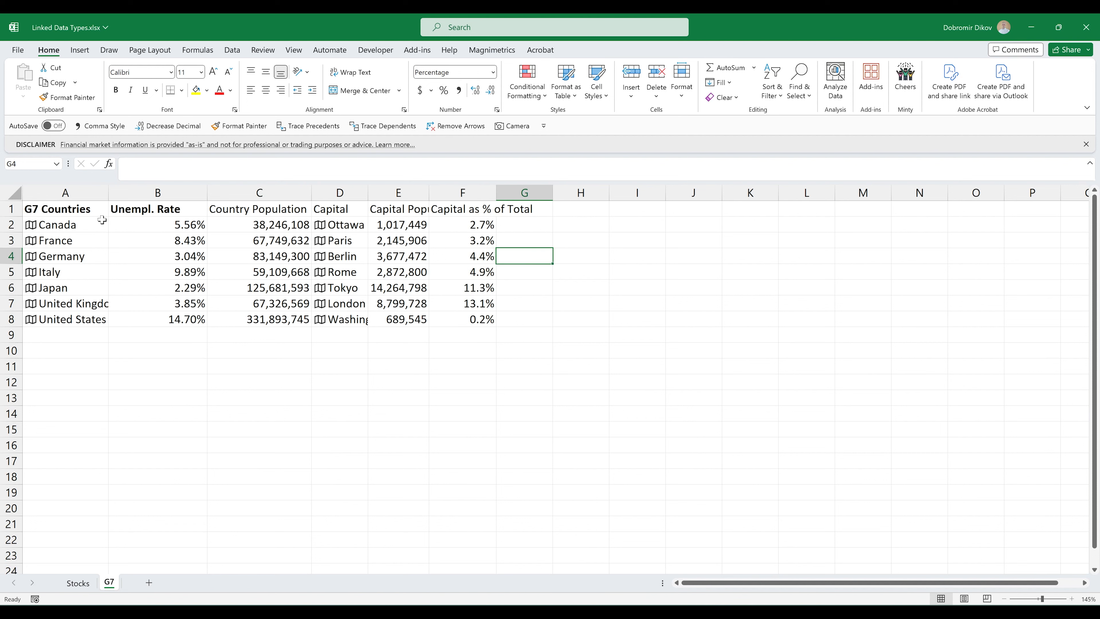
Extract the GDP field for the G7 countries into column G, widen the column and enter the header "GDP" in G1.
{"action": "left_click_drag", "start_coordinate": [102, 220], "coordinate": [93, 321]}
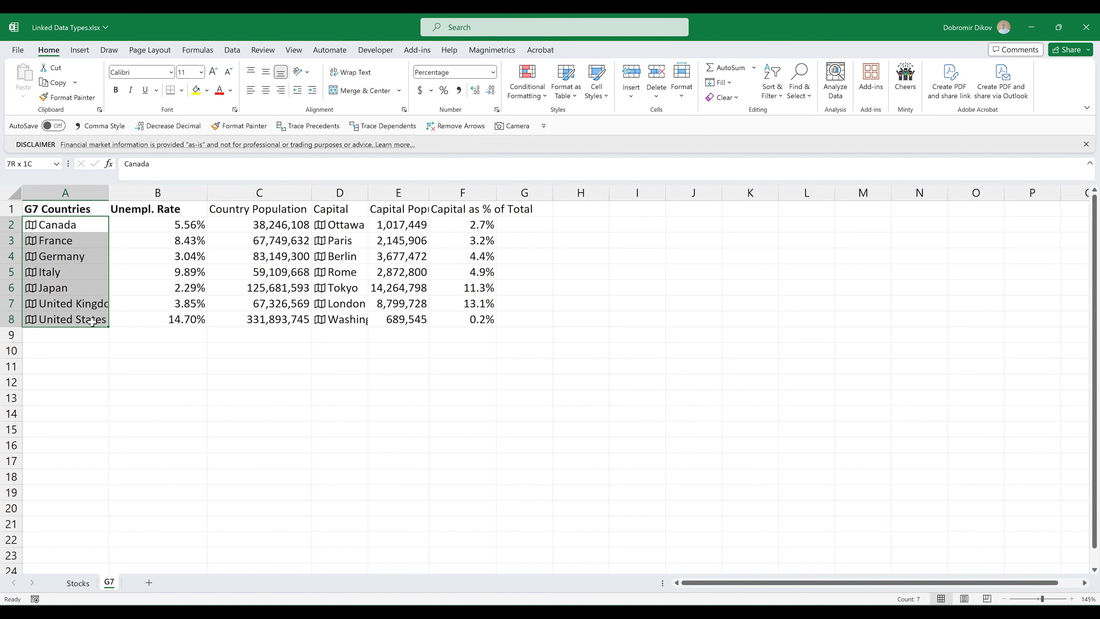
{"action": "left_click", "coordinate": [117, 212]}
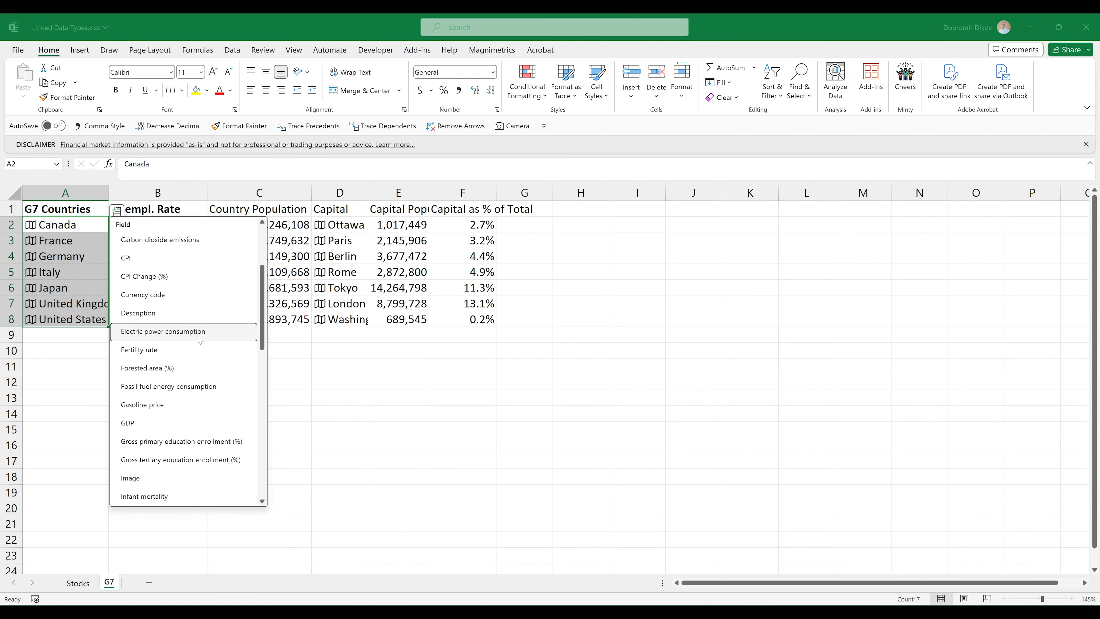
{"action": "scroll", "coordinate": [196, 375], "scroll_direction": "down", "scroll_amount": 3}
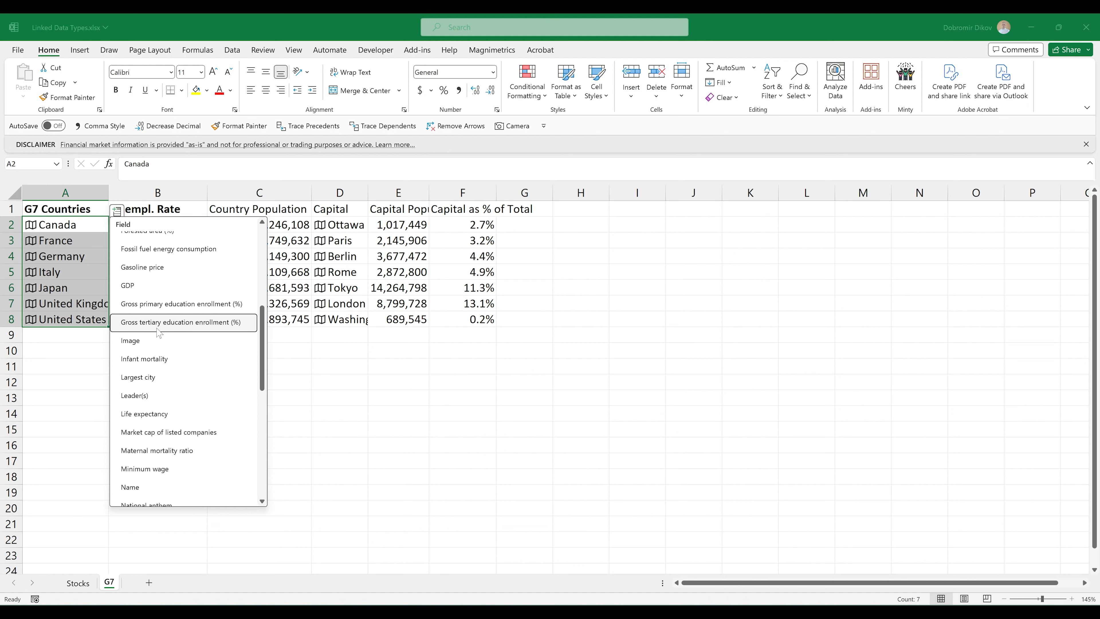
{"action": "left_click", "coordinate": [164, 286]}
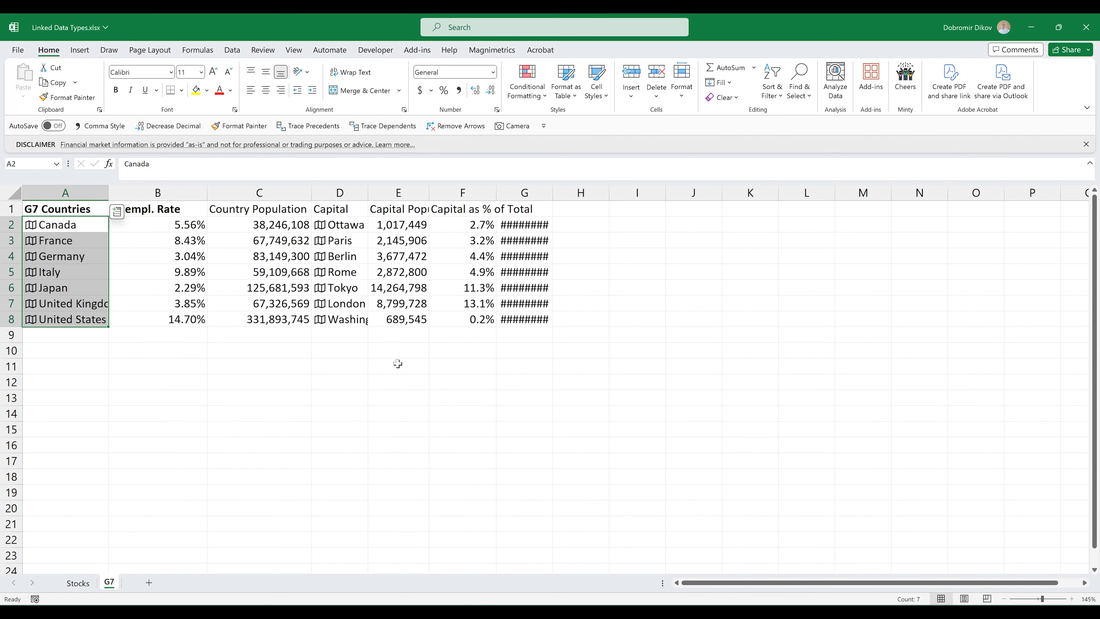
{"action": "left_click", "coordinate": [544, 216]}
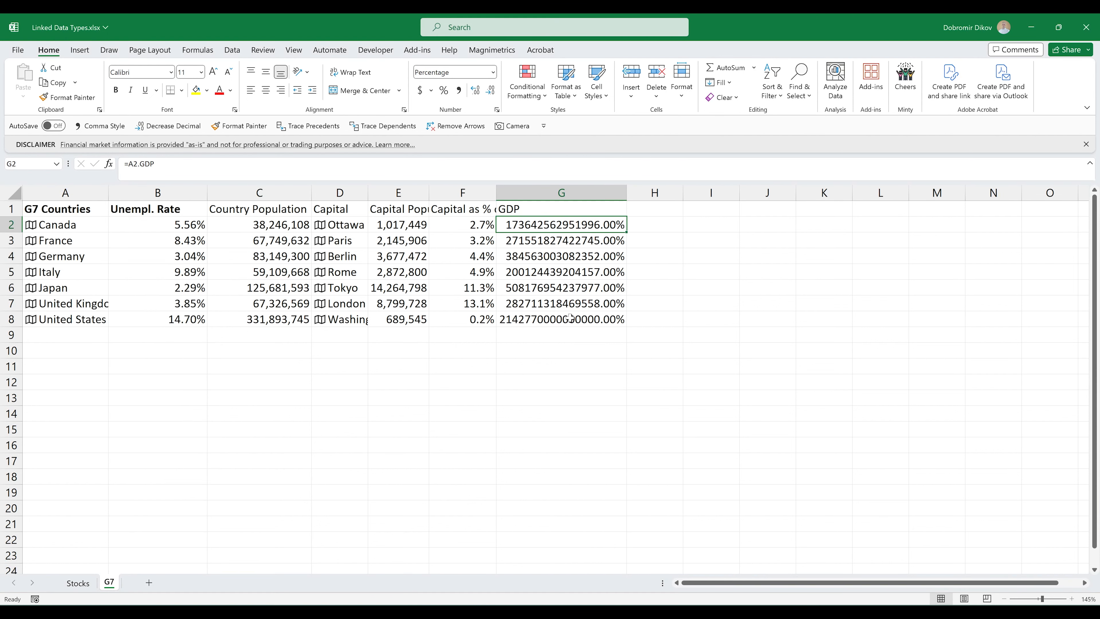
Format the GDP values in G2:G8 as numbers with thousands separators and no decimals.
{"action": "key", "text": "ctrl+shift+Down"}
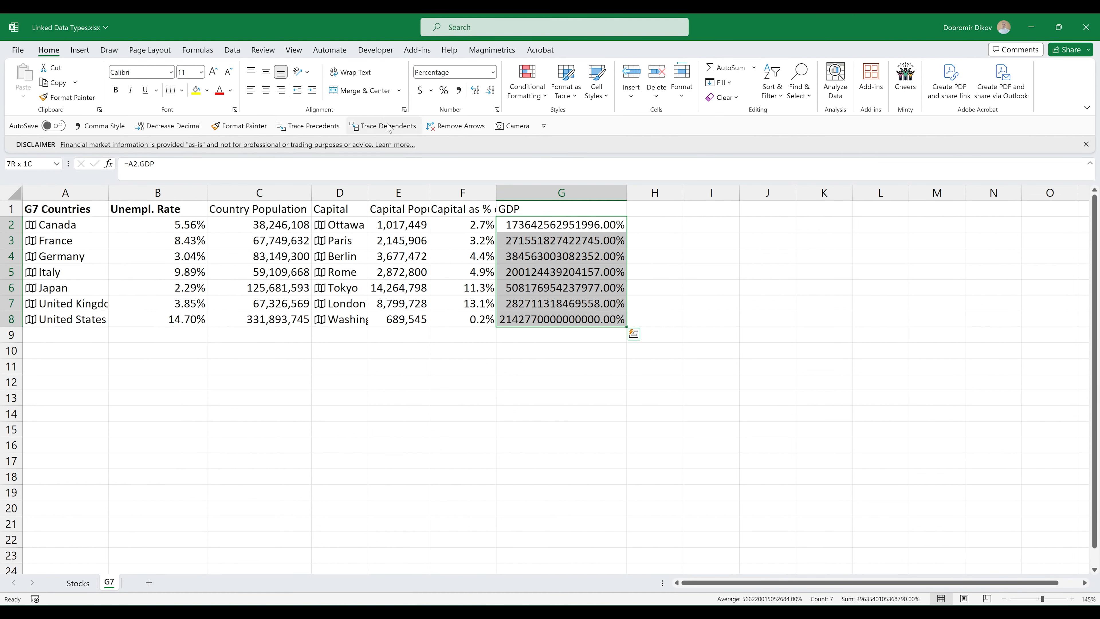
{"action": "left_click", "coordinate": [461, 92]}
{"action": "left_click", "coordinate": [475, 92]}
{"action": "left_click", "coordinate": [474, 92]}
{"action": "left_click", "coordinate": [489, 91]}
{"action": "left_click", "coordinate": [488, 92]}
{"action": "left_click", "coordinate": [490, 92]}
{"action": "left_click", "coordinate": [490, 92]}
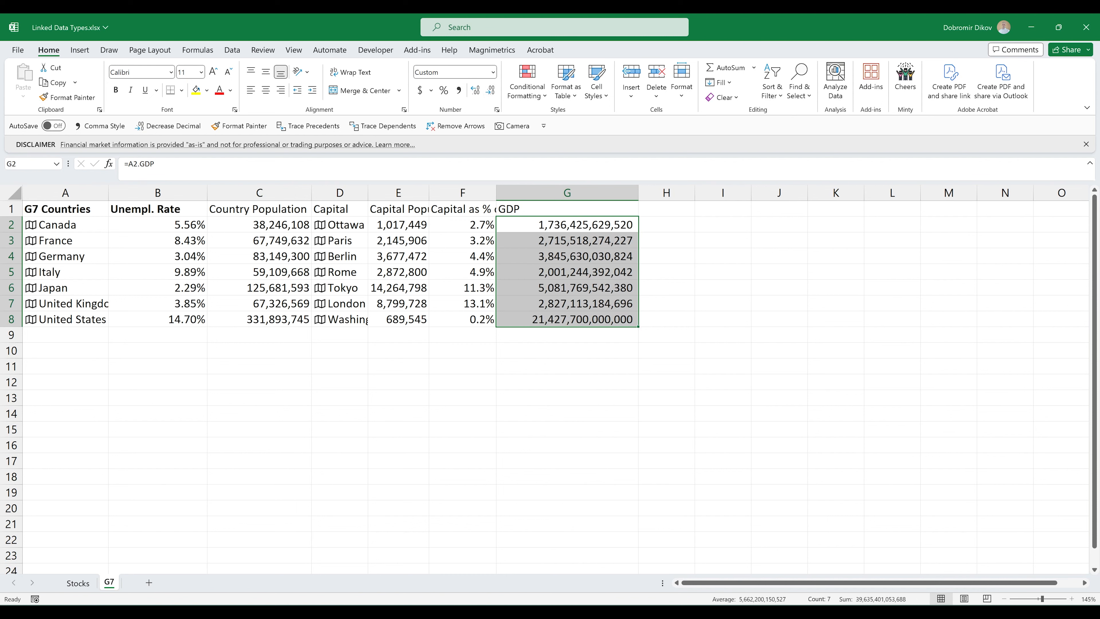
Inspect the GDP cells G8 and G2 and open the linked data card of Canada in A2.
{"action": "left_click", "coordinate": [573, 320]}
{"action": "left_click", "coordinate": [573, 222]}
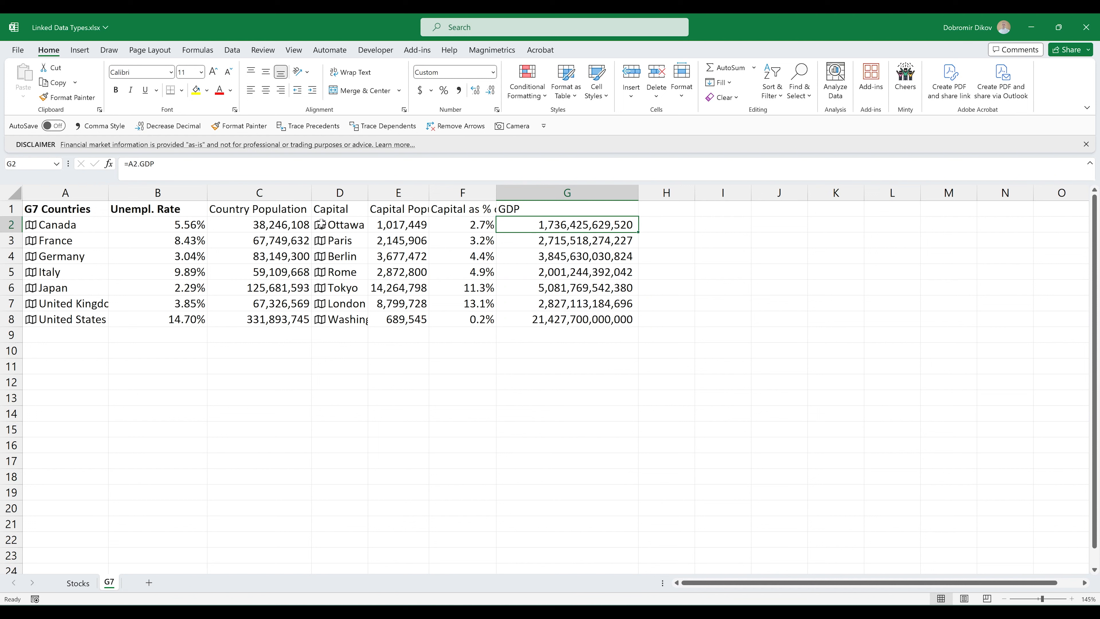
{"action": "left_click", "coordinate": [64, 223]}
{"action": "left_click", "coordinate": [31, 225]}
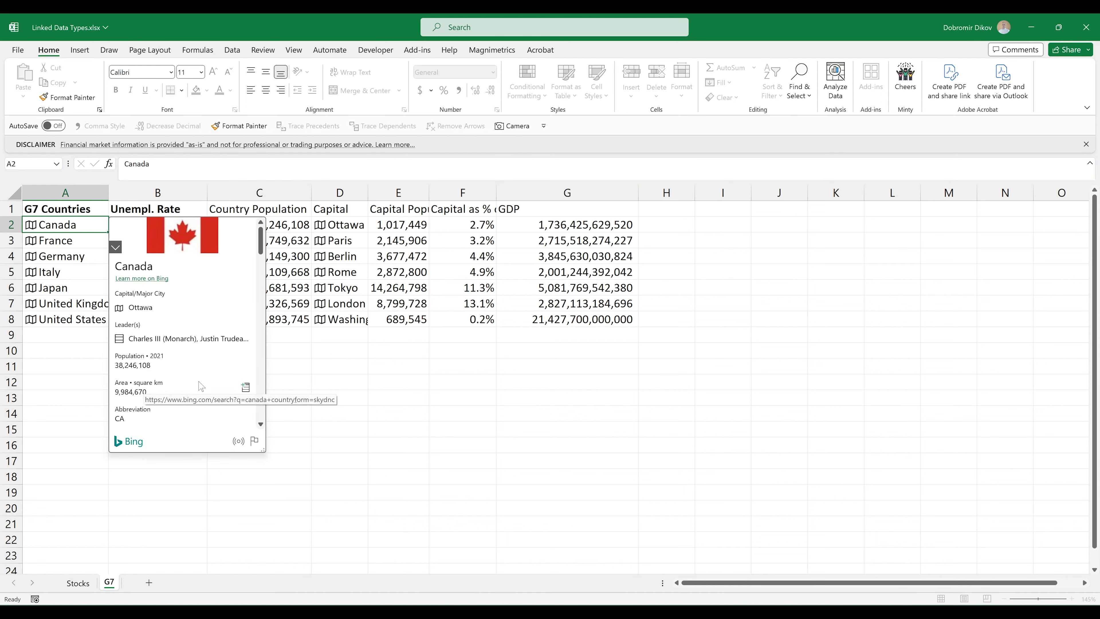
Browse the linked data cards of Canada and Germany and extract Germany's Subdivisions field into column H, starting at H4.
{"action": "scroll", "coordinate": [202, 372], "scroll_direction": "down", "scroll_amount": 3}
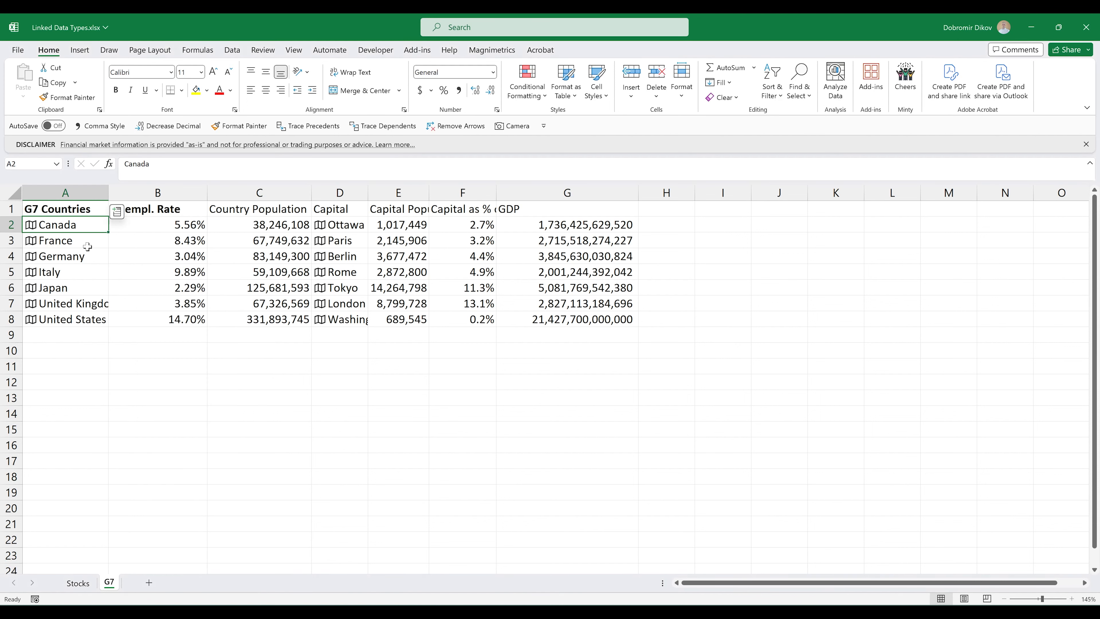
{"action": "left_click", "coordinate": [67, 258]}
{"action": "left_click", "coordinate": [117, 242]}
{"action": "scroll", "coordinate": [159, 415], "scroll_direction": "up", "scroll_amount": 5}
{"action": "left_click", "coordinate": [30, 257]}
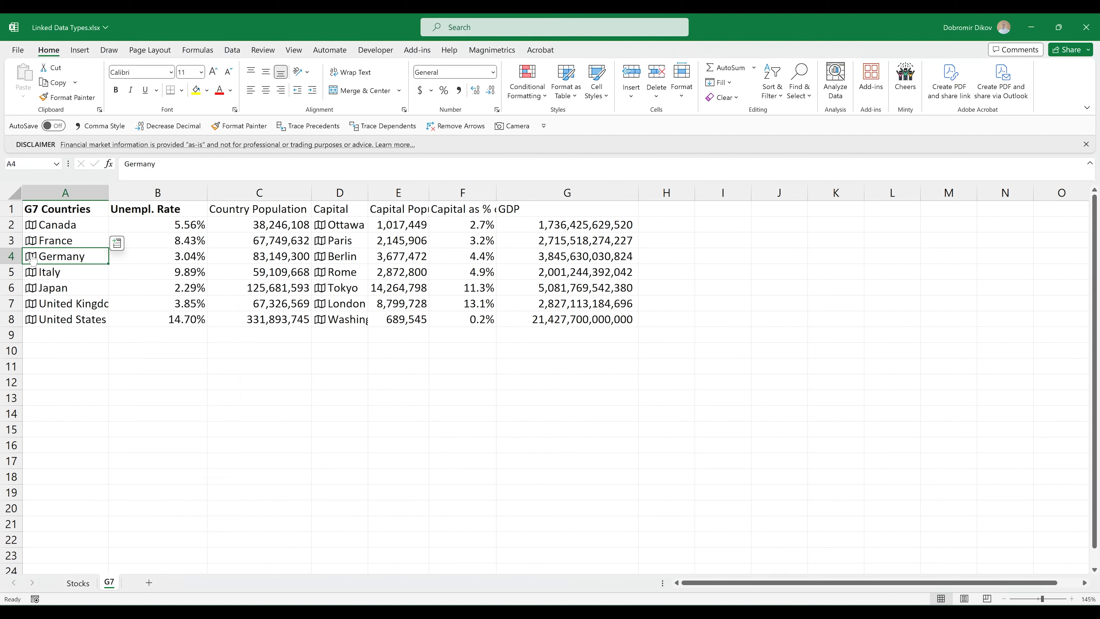
{"action": "scroll", "coordinate": [175, 413], "scroll_direction": "down", "scroll_amount": 2}
{"action": "scroll", "coordinate": [176, 416], "scroll_direction": "down", "scroll_amount": 1}
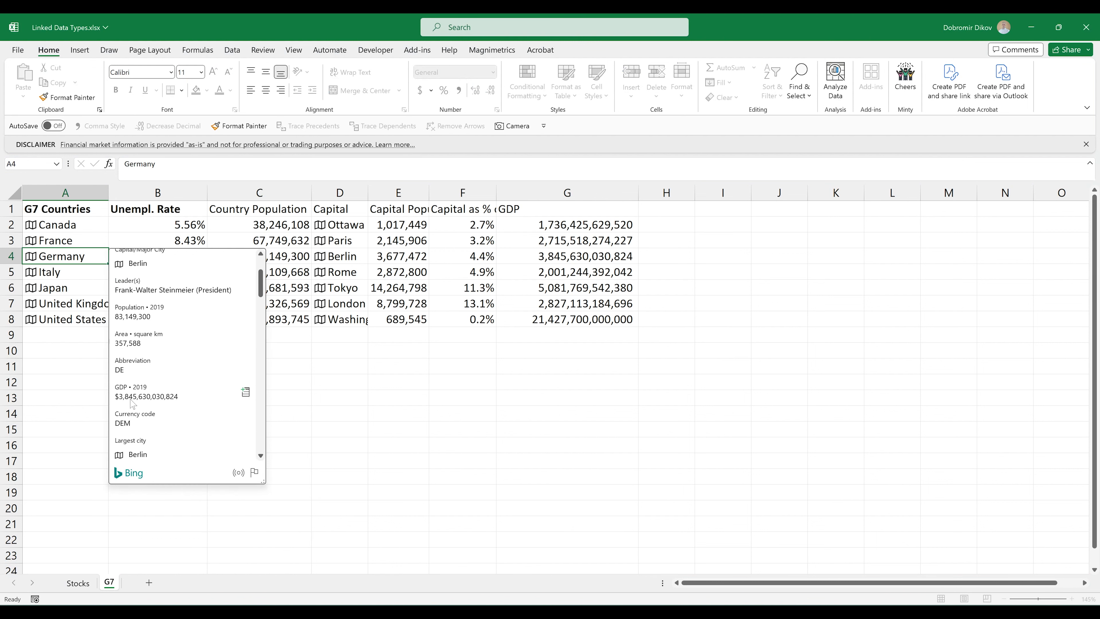
{"action": "scroll", "coordinate": [177, 429], "scroll_direction": "down", "scroll_amount": 3}
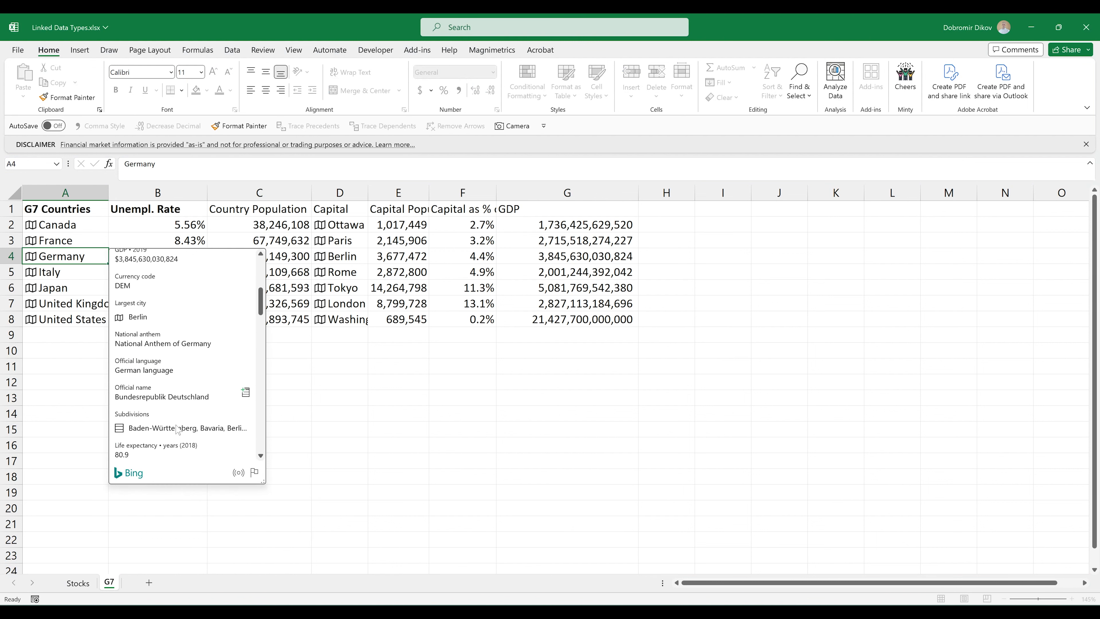
{"action": "scroll", "coordinate": [172, 394], "scroll_direction": "down", "scroll_amount": 1}
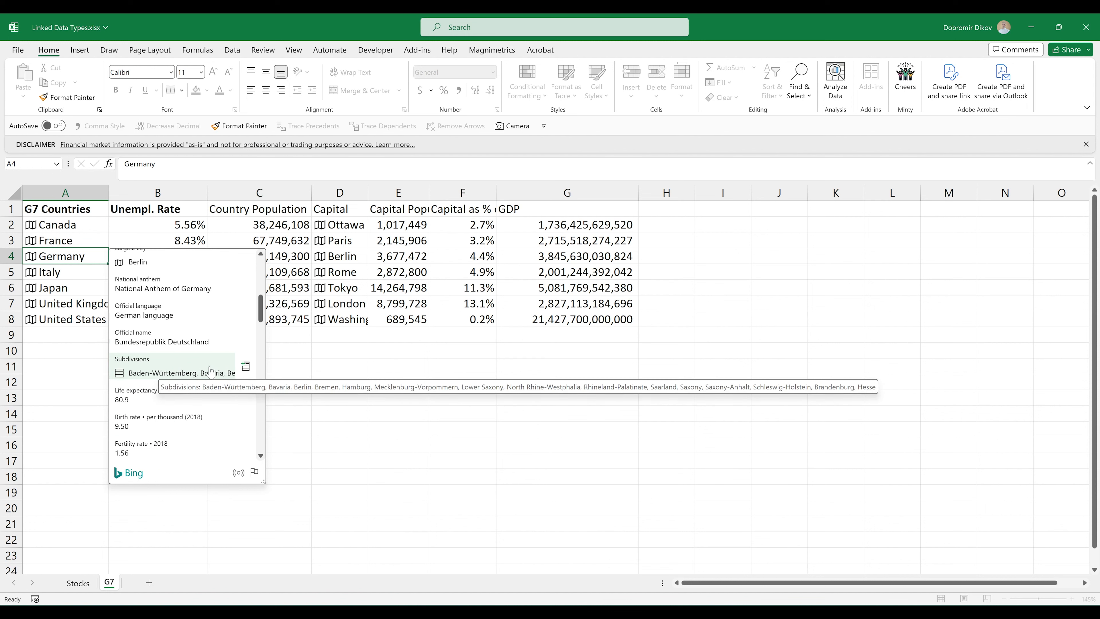
{"action": "left_click", "coordinate": [245, 367]}
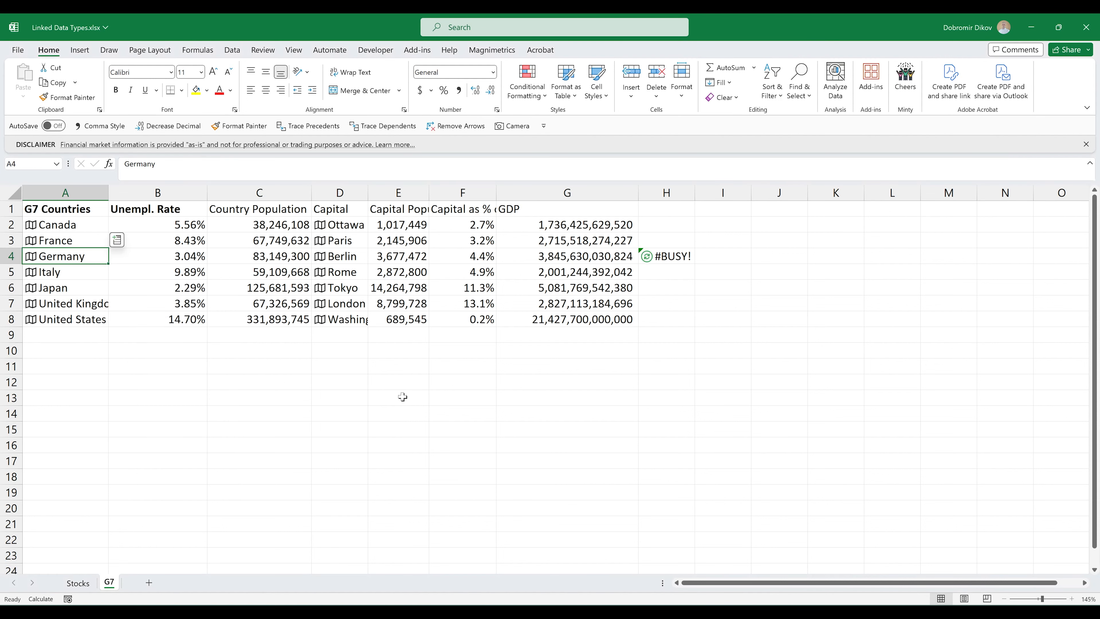
Extract the Area and Image fields for all German subdivisions in H4:H18 into columns I and J.
{"action": "left_click_drag", "start_coordinate": [676, 258], "coordinate": [675, 475]}
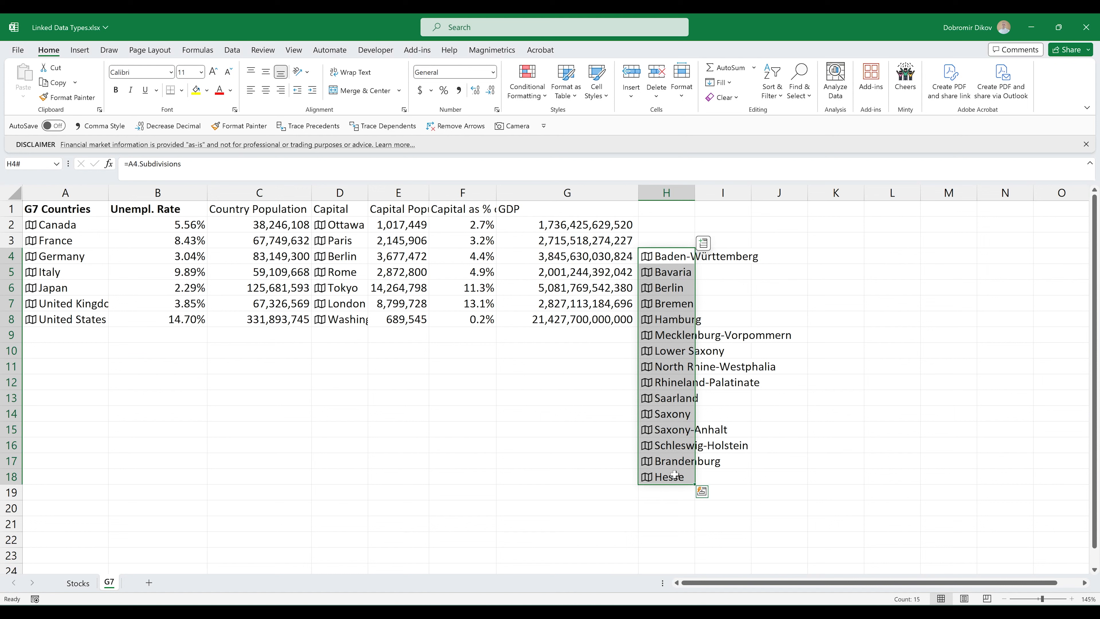
{"action": "left_click", "coordinate": [704, 242]}
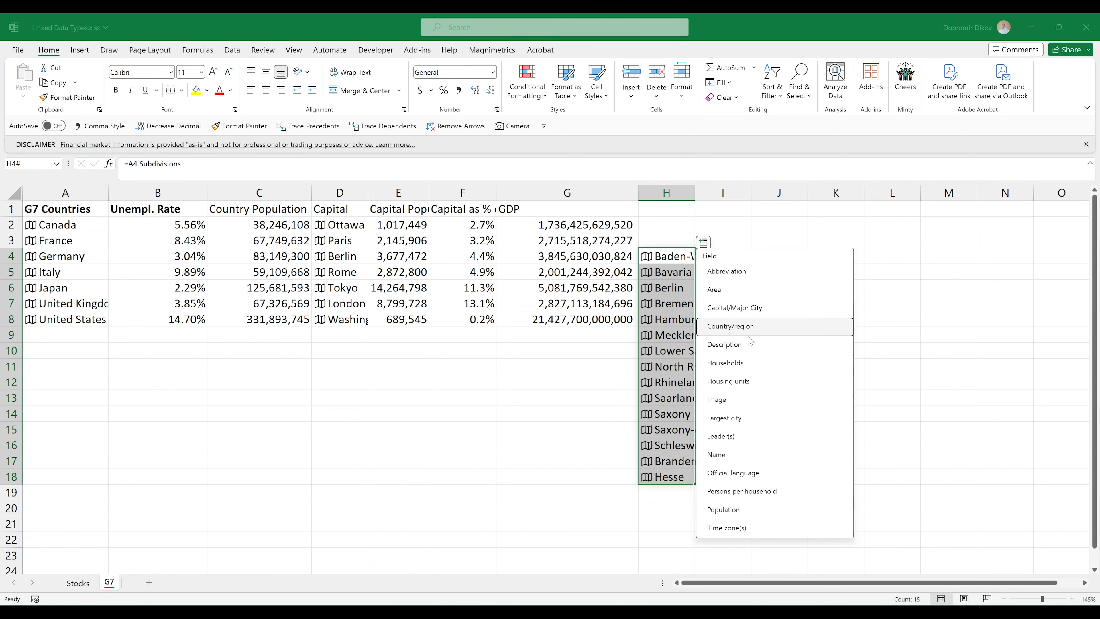
{"action": "left_click", "coordinate": [736, 289]}
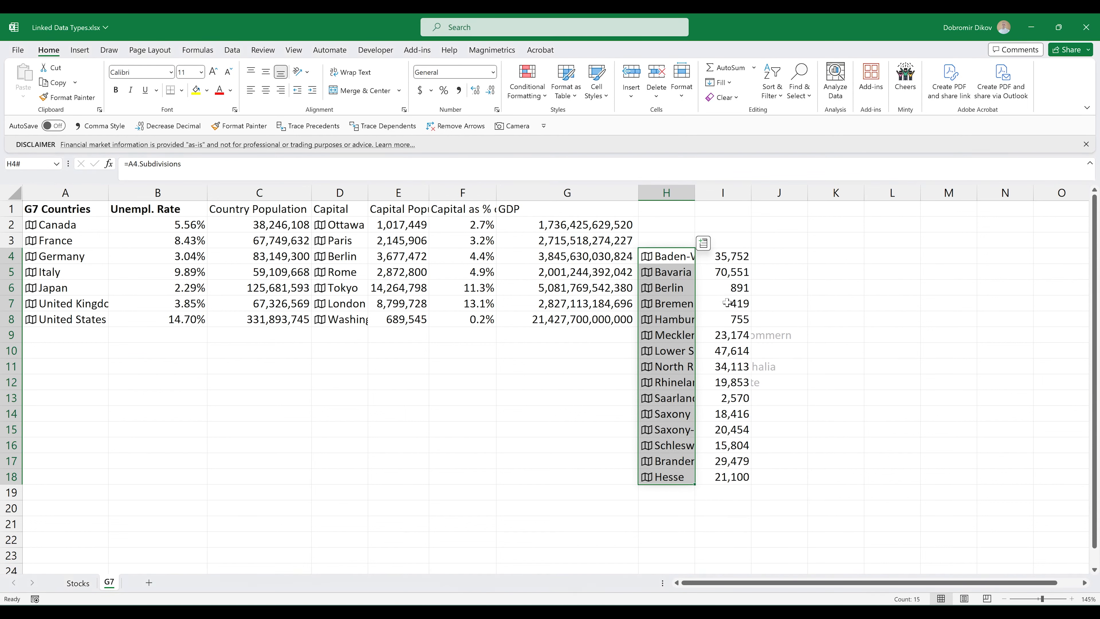
{"action": "left_click", "coordinate": [704, 243]}
{"action": "left_click", "coordinate": [728, 399]}
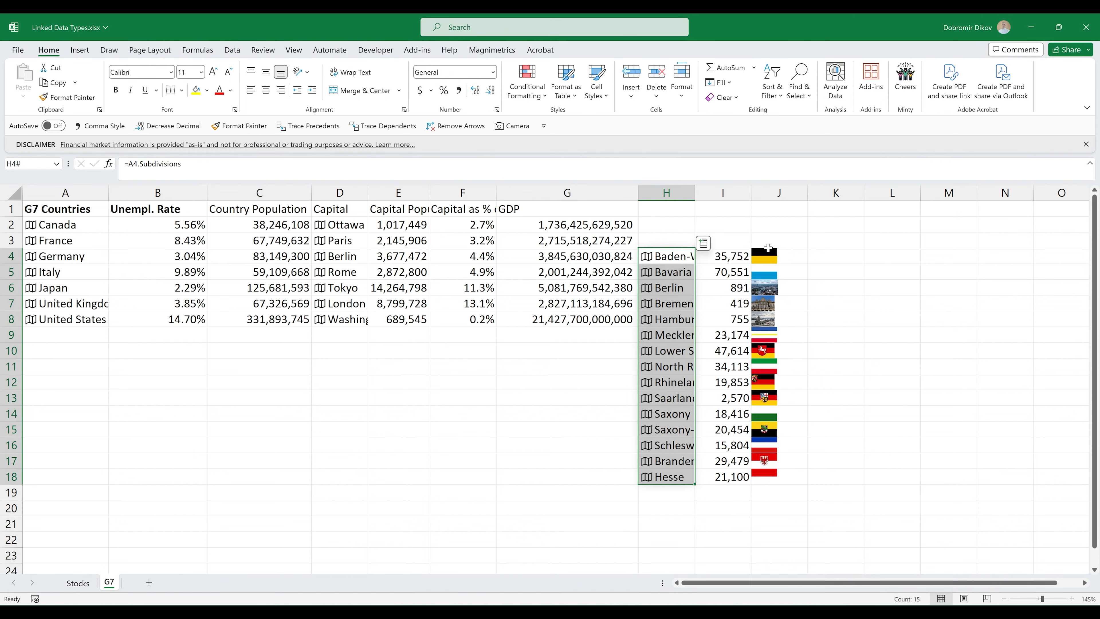
Select the empty cell C11 and bring up the commands for refreshing the workbook's linked data.
{"action": "left_click", "coordinate": [278, 369]}
{"action": "left_click", "coordinate": [232, 51]}
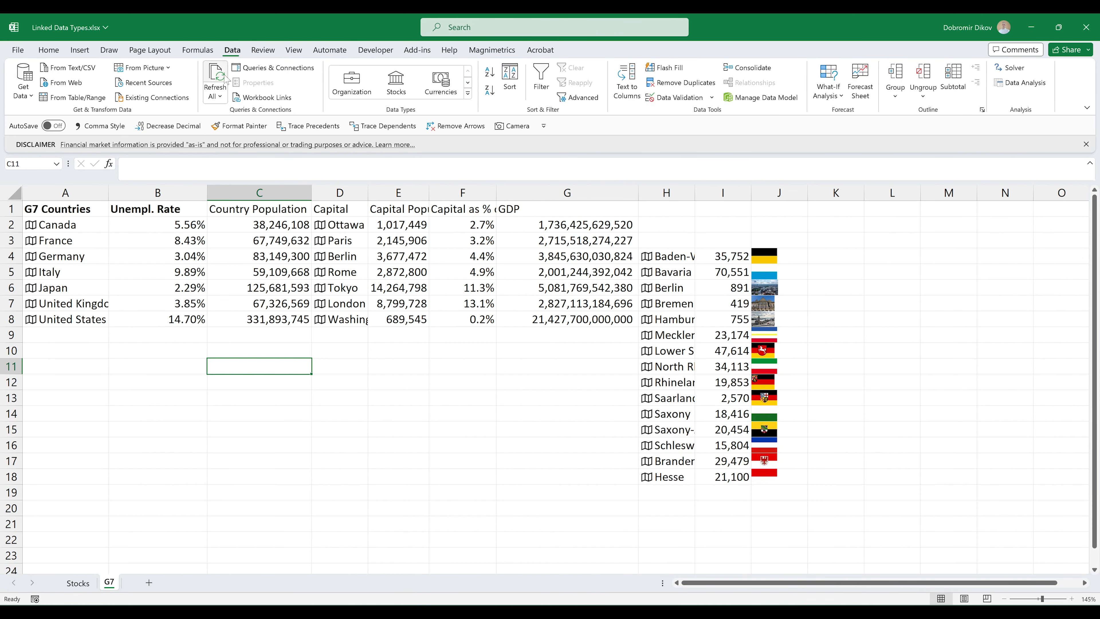